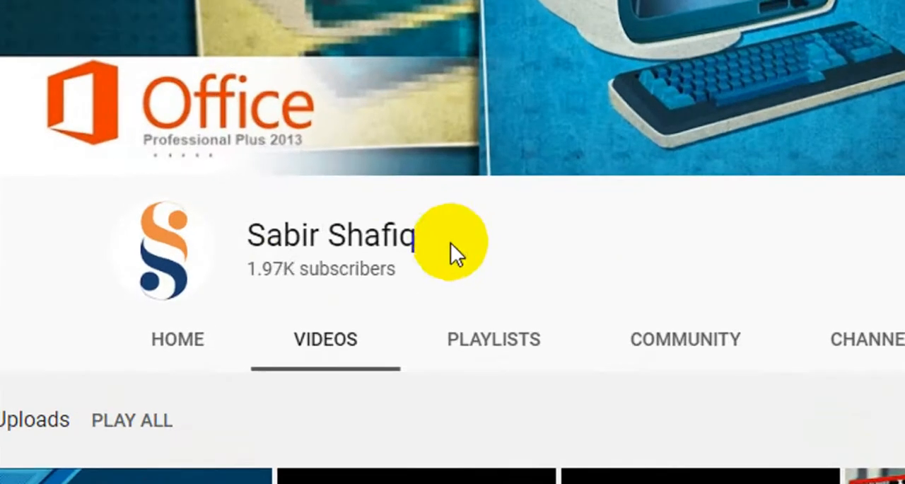
Look through the uploaded videos listed on the YouTube channel page
{"action": "scroll", "coordinate": [368, 382], "scroll_direction": "down", "scroll_amount": 2}
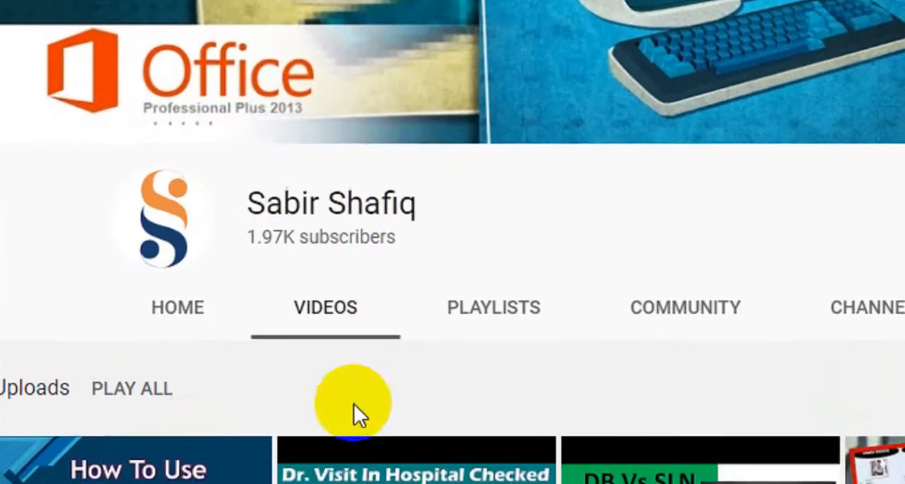
{"action": "scroll", "coordinate": [424, 389], "scroll_direction": "down", "scroll_amount": 1}
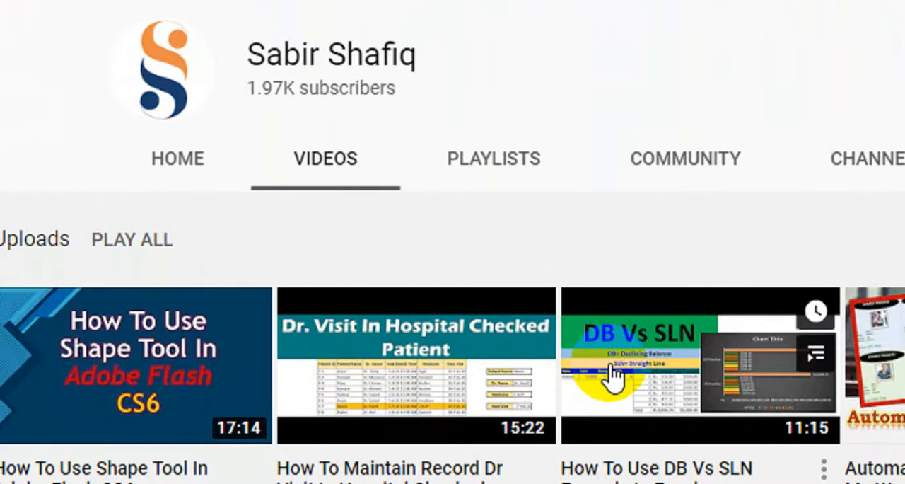
{"action": "scroll", "coordinate": [636, 372], "scroll_direction": "down", "scroll_amount": 3}
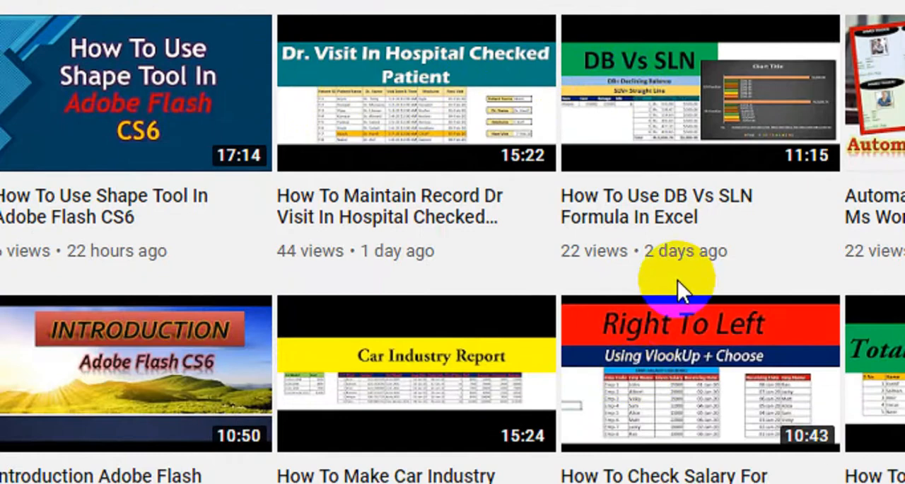
{"action": "scroll", "coordinate": [677, 283], "scroll_direction": "down", "scroll_amount": 3}
{"action": "scroll", "coordinate": [677, 289], "scroll_direction": "down", "scroll_amount": 4}
{"action": "scroll", "coordinate": [430, 91], "scroll_direction": "up", "scroll_amount": 8}
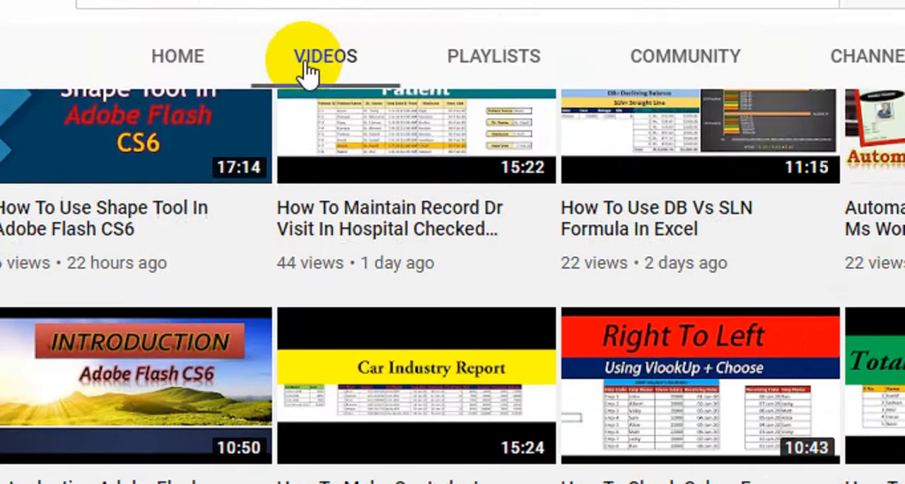
{"action": "scroll", "coordinate": [483, 338], "scroll_direction": "down", "scroll_amount": 5}
{"action": "scroll", "coordinate": [676, 398], "scroll_direction": "up", "scroll_amount": 10}
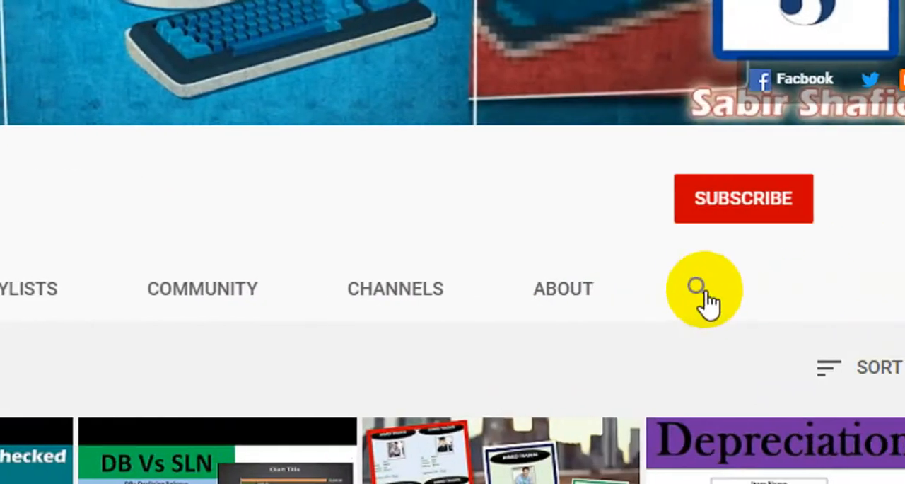
{"action": "left_click", "coordinate": [699, 286]}
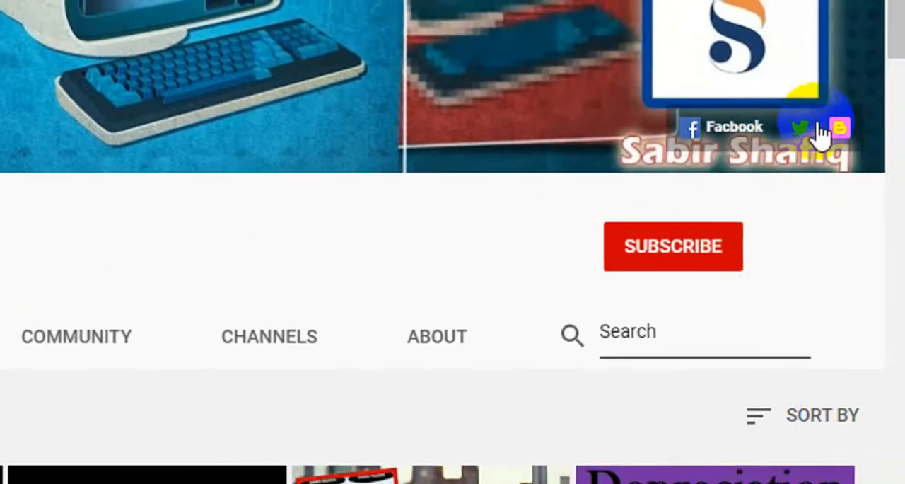
Open the blog linked in the channel banner and skim its most recent posts
{"action": "left_click", "coordinate": [838, 134]}
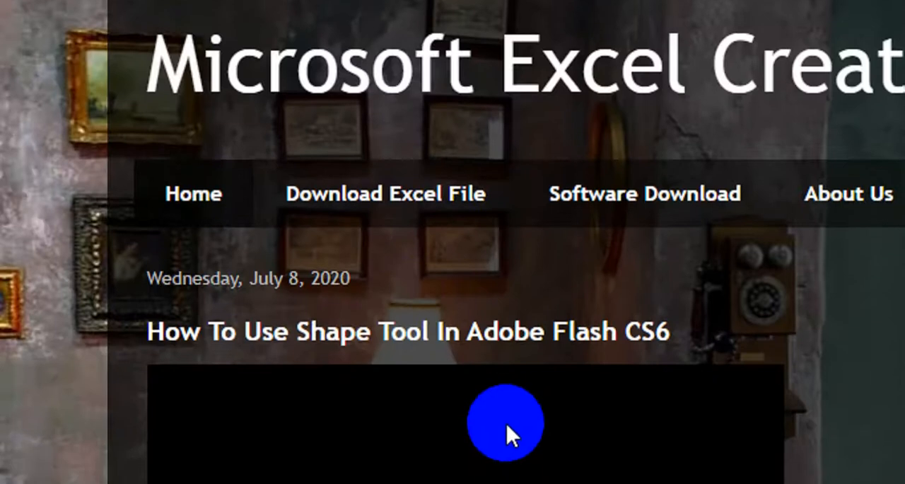
{"action": "scroll", "coordinate": [573, 396], "scroll_direction": "down", "scroll_amount": 5}
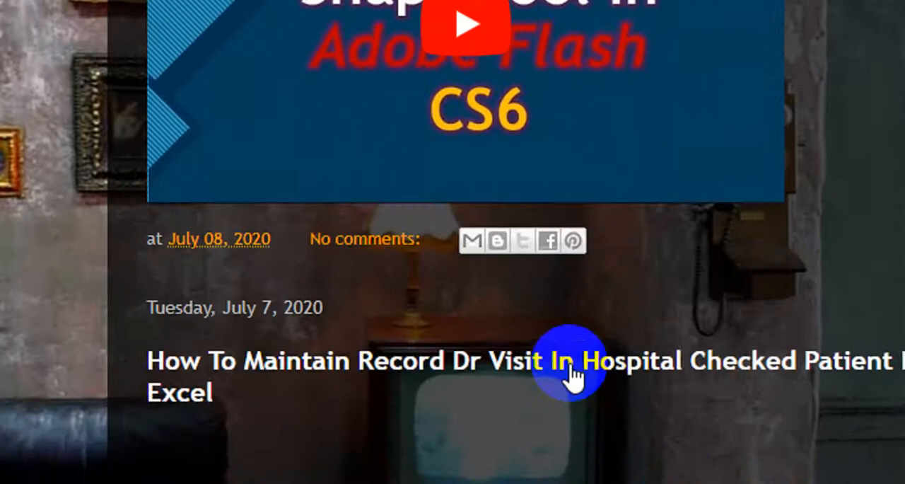
{"action": "scroll", "coordinate": [576, 374], "scroll_direction": "down", "scroll_amount": 8}
{"action": "scroll", "coordinate": [580, 375], "scroll_direction": "up", "scroll_amount": 15}
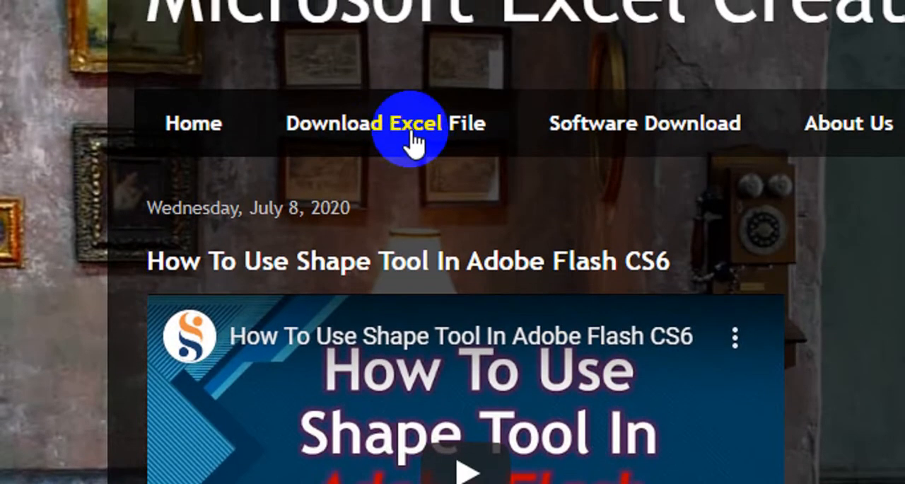
Open the blog's Download Excel File page and look through its list of file links
{"action": "left_click", "coordinate": [412, 141]}
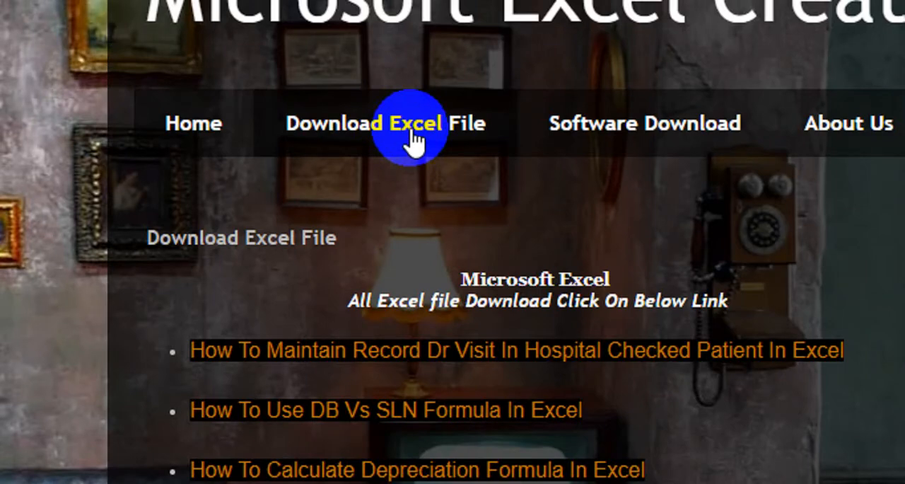
{"action": "scroll", "coordinate": [396, 371], "scroll_direction": "down", "scroll_amount": 5}
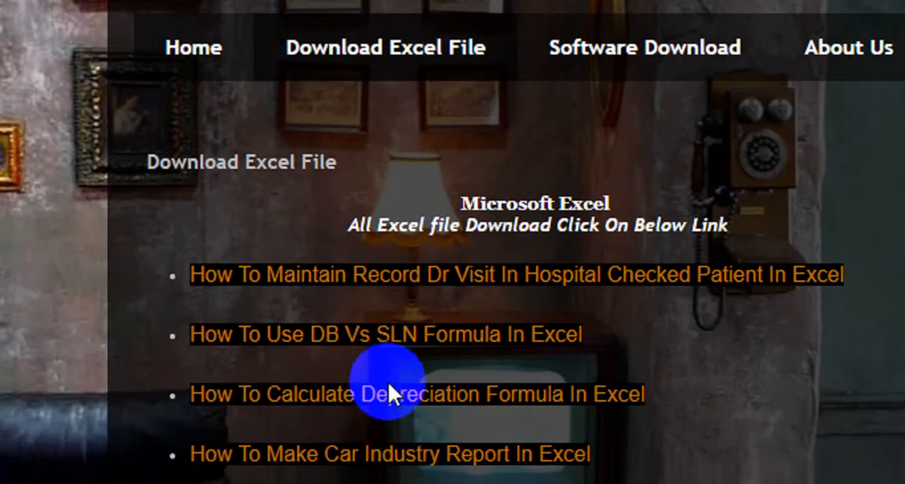
{"action": "scroll", "coordinate": [384, 375], "scroll_direction": "down", "scroll_amount": 1}
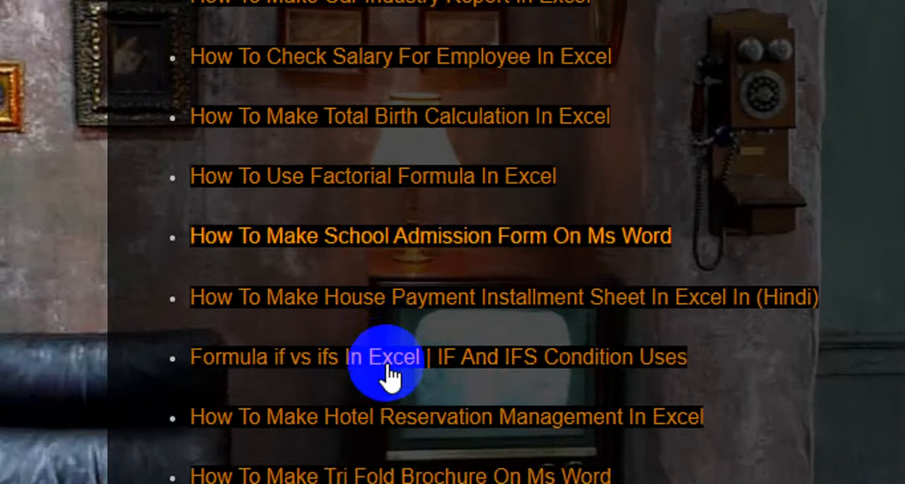
{"action": "scroll", "coordinate": [384, 376], "scroll_direction": "up", "scroll_amount": 5}
{"action": "scroll", "coordinate": [627, 80], "scroll_direction": "up", "scroll_amount": 2}
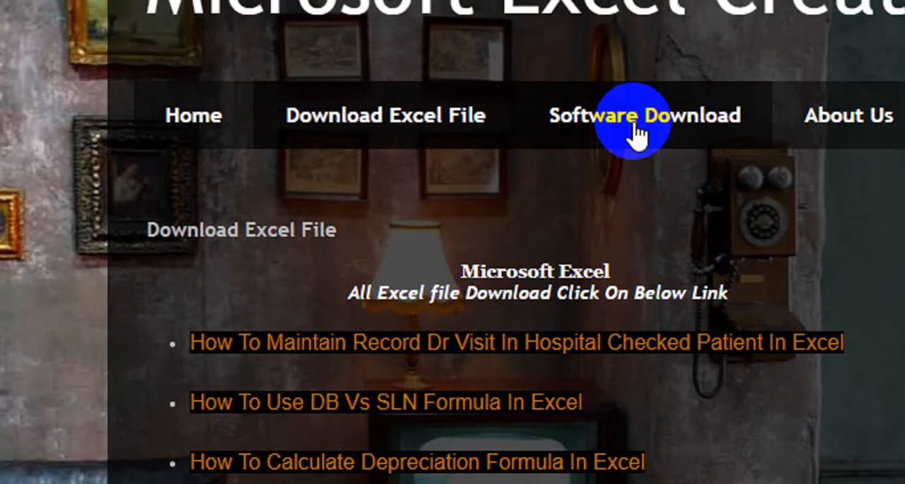
Open the blog's Software Download page and look through the setup files on offer
{"action": "scroll", "coordinate": [582, 413], "scroll_direction": "down", "scroll_amount": 5}
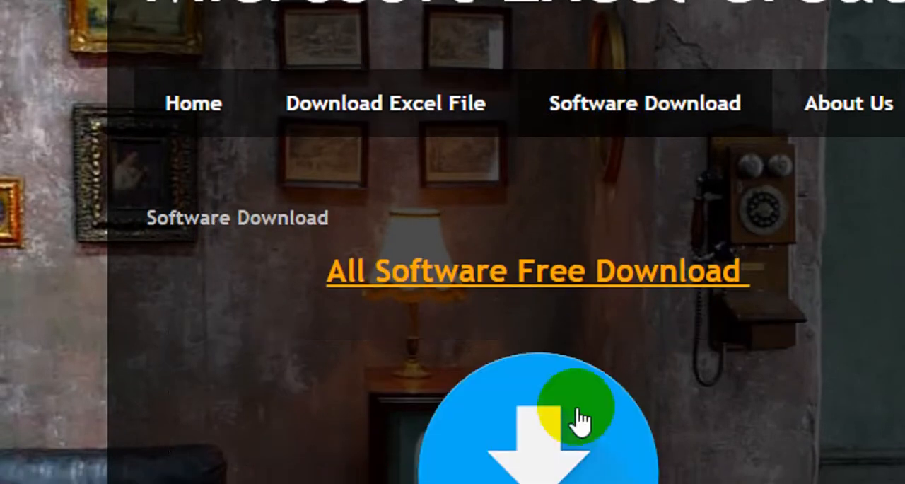
{"action": "scroll", "coordinate": [581, 389], "scroll_direction": "down", "scroll_amount": 5}
{"action": "scroll", "coordinate": [594, 378], "scroll_direction": "down", "scroll_amount": 5}
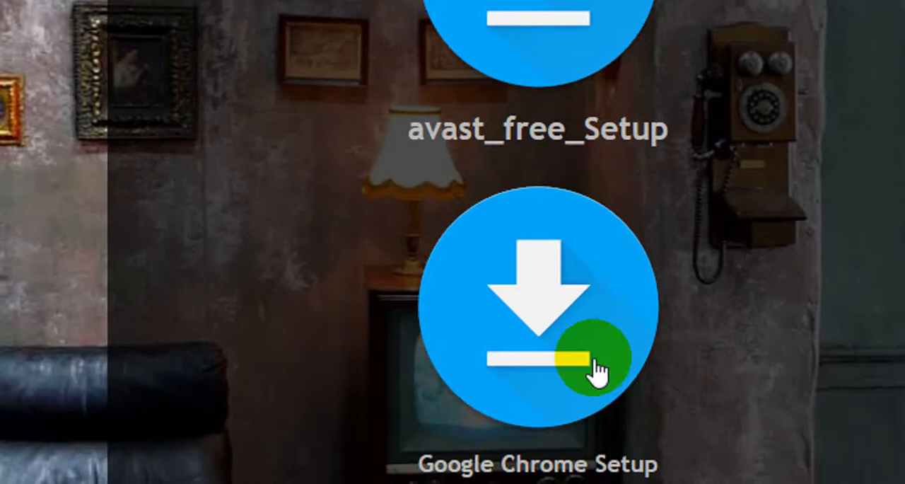
{"action": "scroll", "coordinate": [600, 369], "scroll_direction": "down", "scroll_amount": 5}
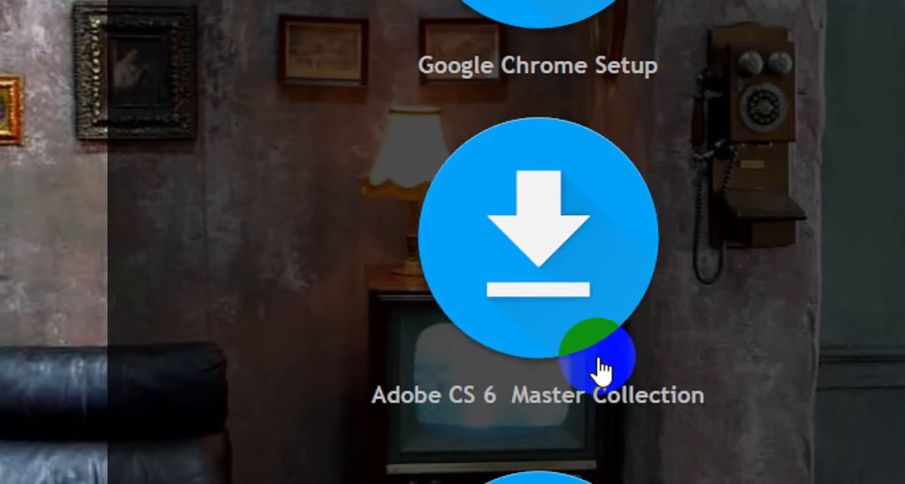
{"action": "scroll", "coordinate": [599, 369], "scroll_direction": "down", "scroll_amount": 4}
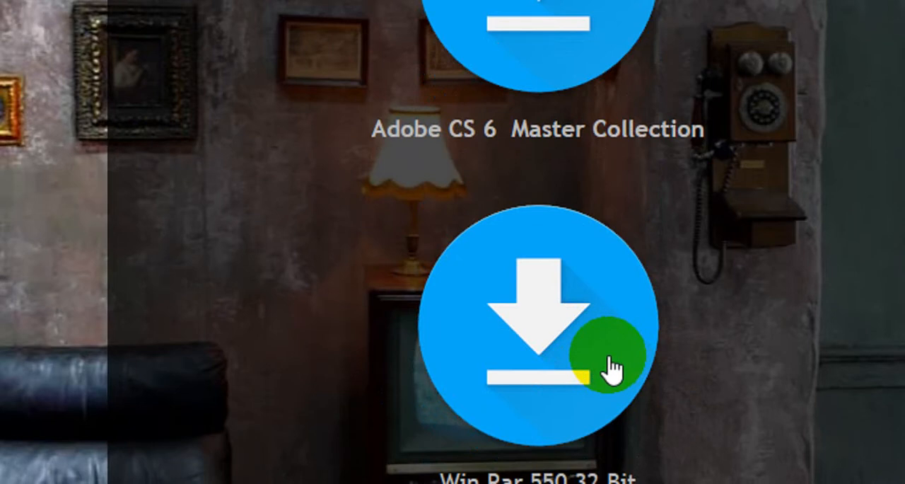
{"action": "scroll", "coordinate": [610, 366], "scroll_direction": "up", "scroll_amount": 15}
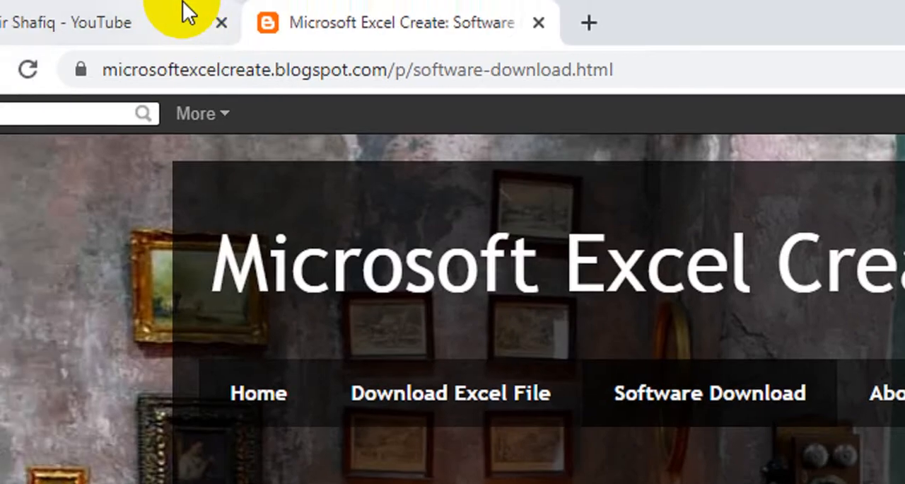
{"action": "left_click", "coordinate": [188, 10]}
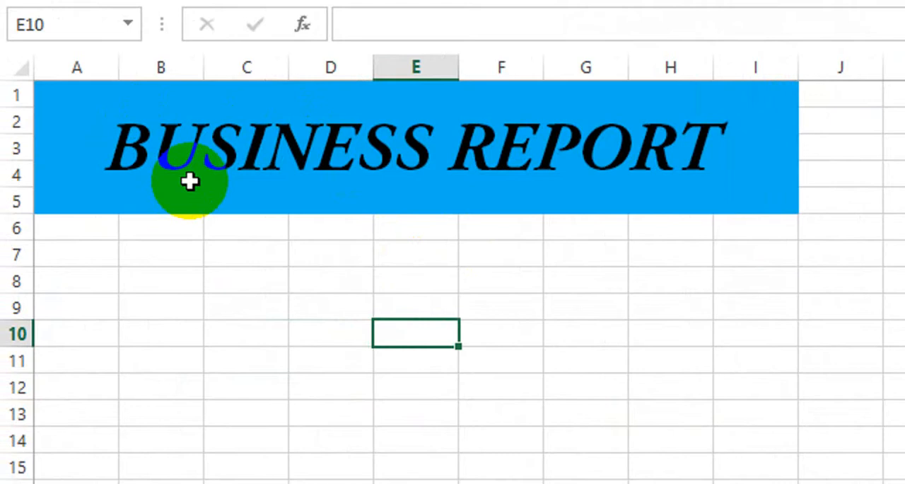
In the Excel business report sheet, enter the headers Month, Sale, No of Month and No of Sale in A6:D6
{"action": "left_click", "coordinate": [99, 226]}
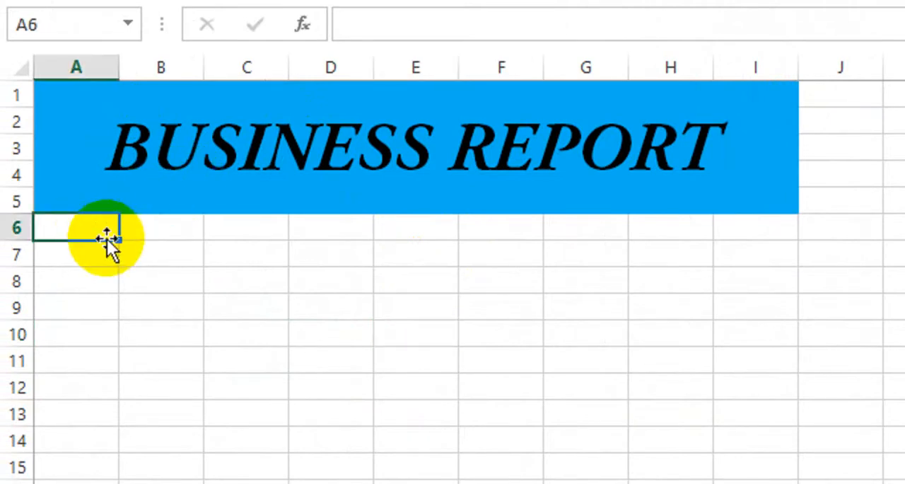
{"action": "type", "text": "Month"}
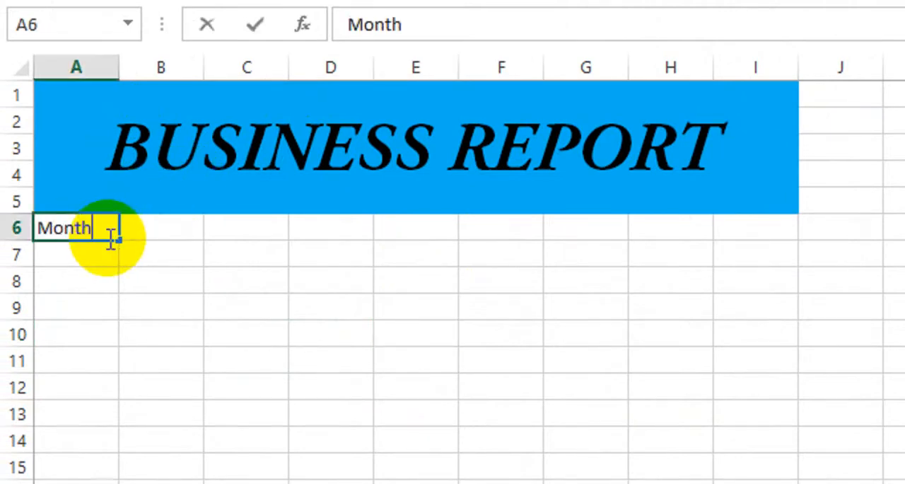
{"action": "key", "text": "Tab"}
{"action": "type", "text": "SAle"}
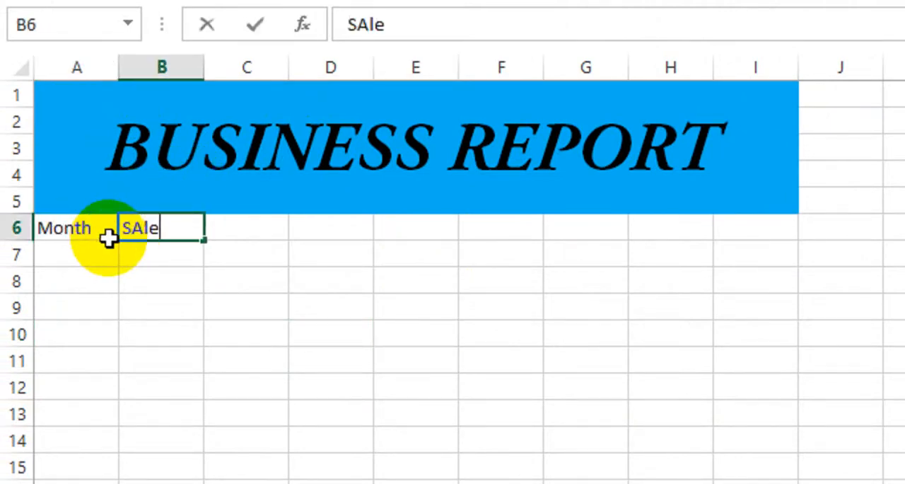
{"action": "key", "text": "Tab"}
{"action": "double_click", "coordinate": [207, 216]}
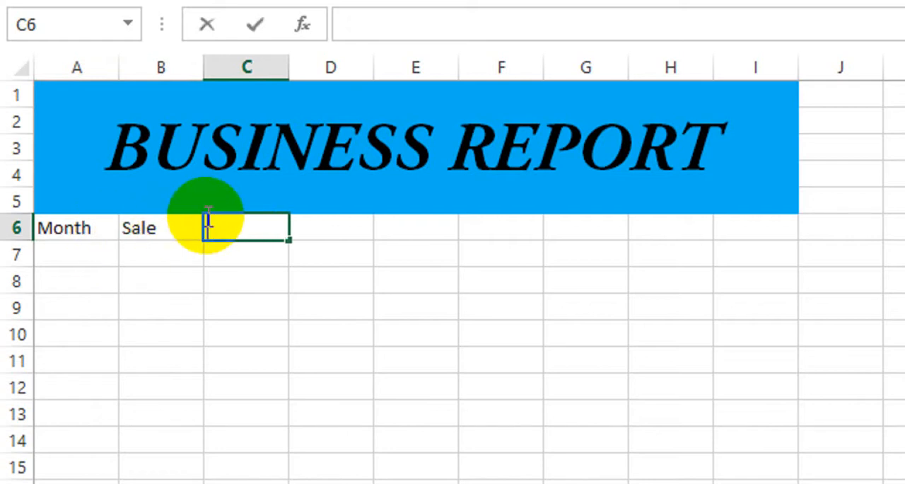
{"action": "type", "text": "No of Month"}
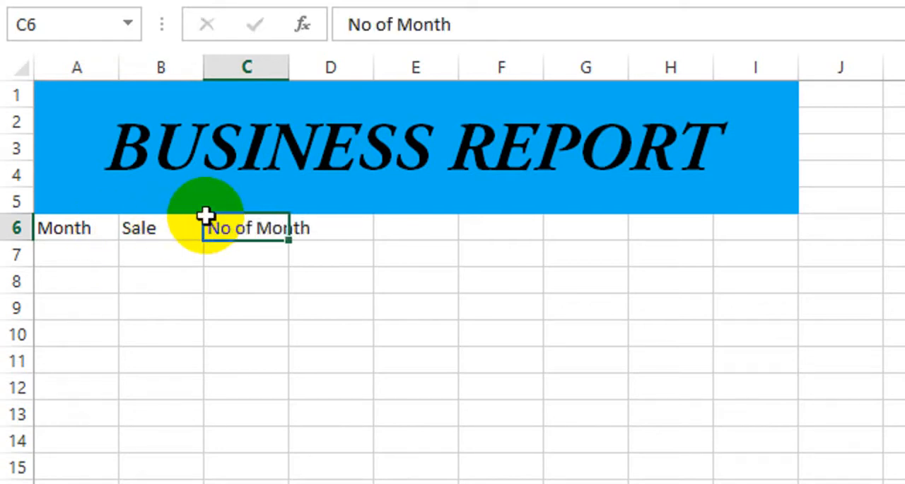
{"action": "key", "text": "Tab"}
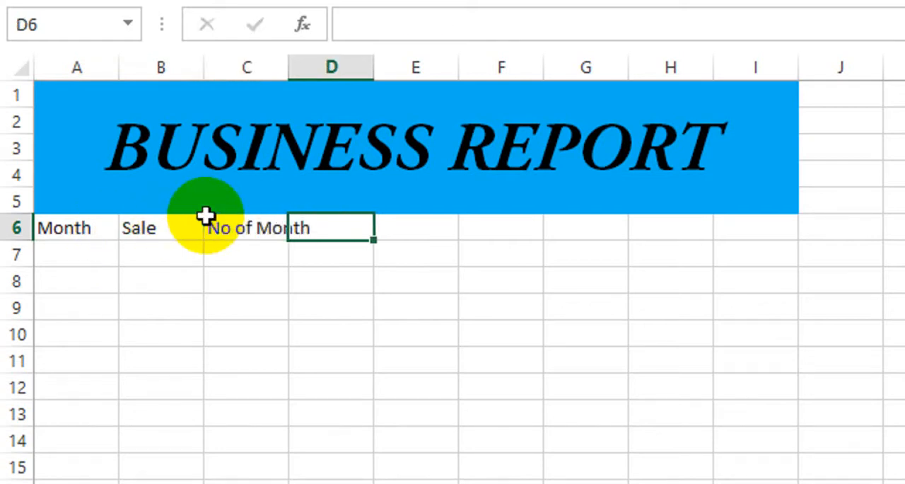
{"action": "type", "text": "No of "}
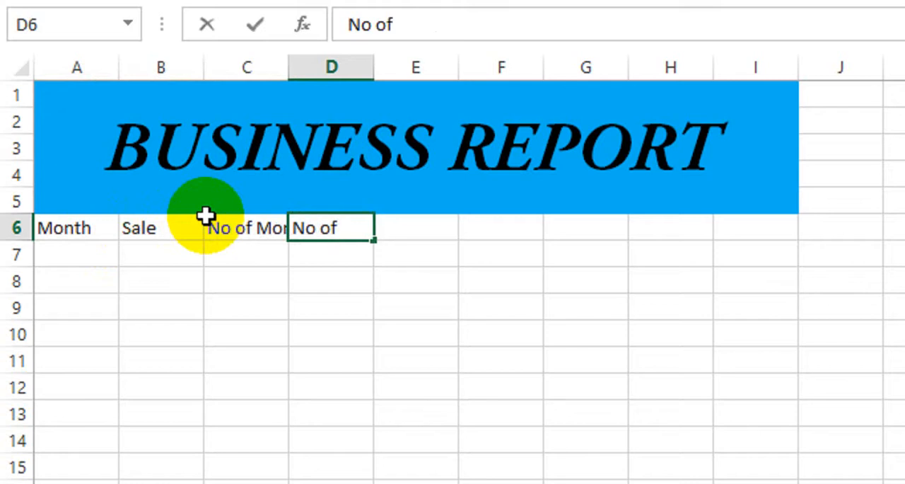
{"action": "type", "text": "Sale"}
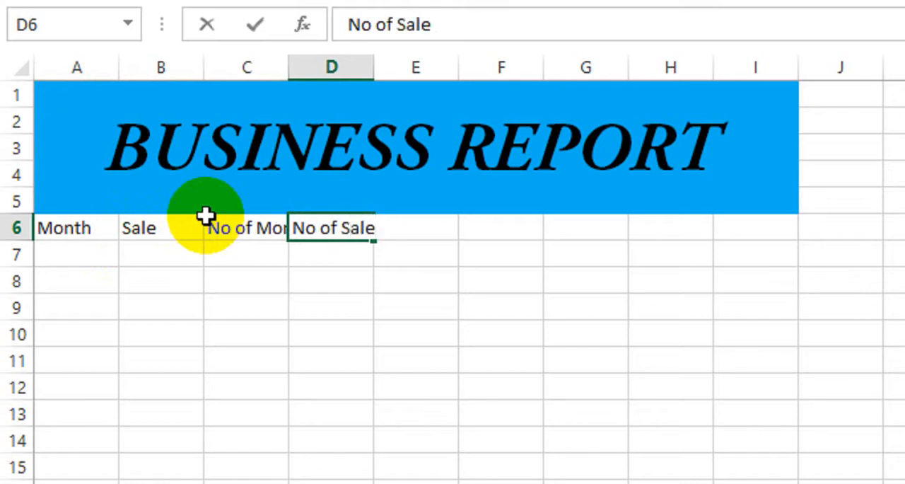
Enter the headers Year, Sale, No of Year and No of Sale in F6:I6
{"action": "left_click", "coordinate": [520, 228]}
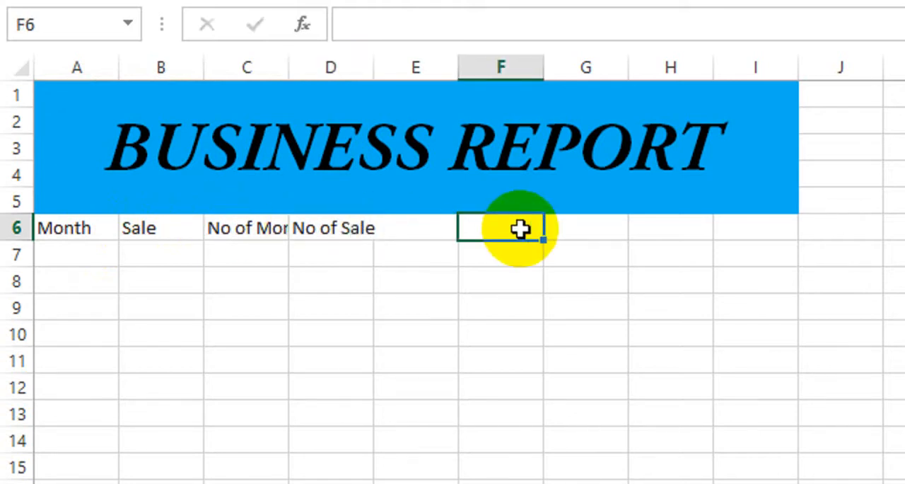
{"action": "type", "text": "Year"}
{"action": "key", "text": "Tab"}
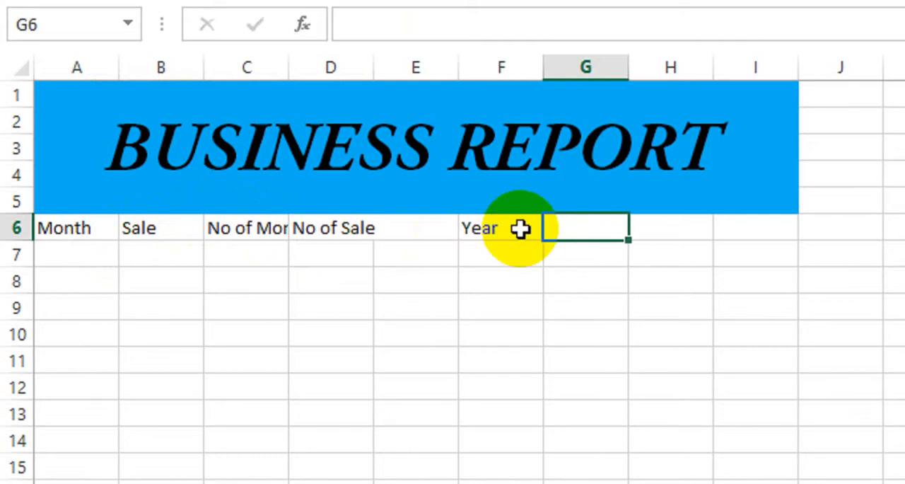
{"action": "type", "text": "SAle"}
{"action": "key", "text": "Tab"}
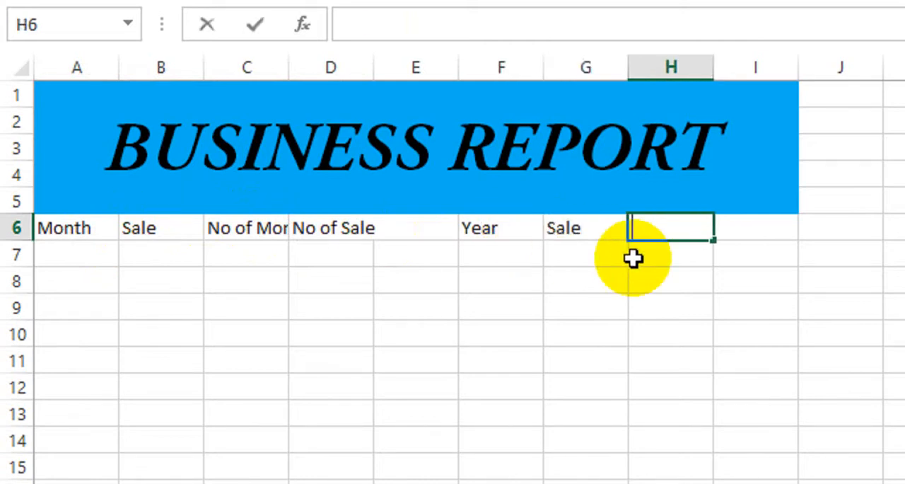
{"action": "type", "text": "No of Year"}
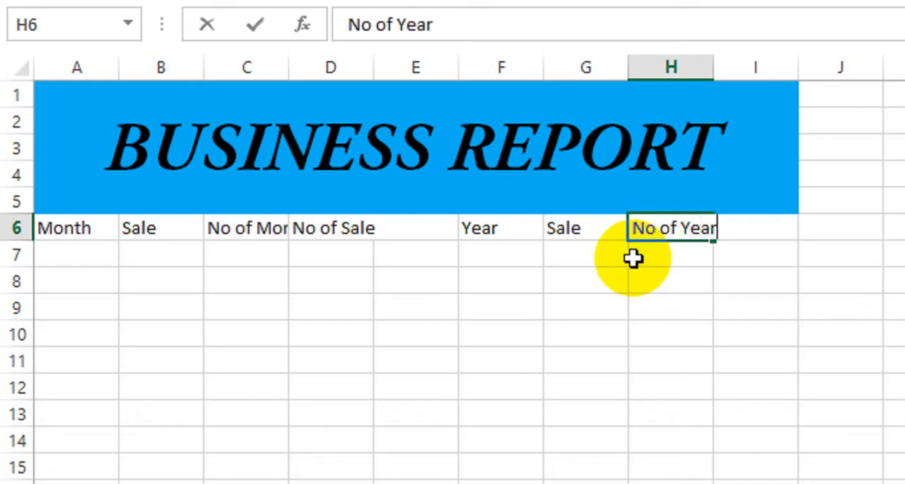
{"action": "key", "text": "Tab"}
{"action": "type", "text": "No"}
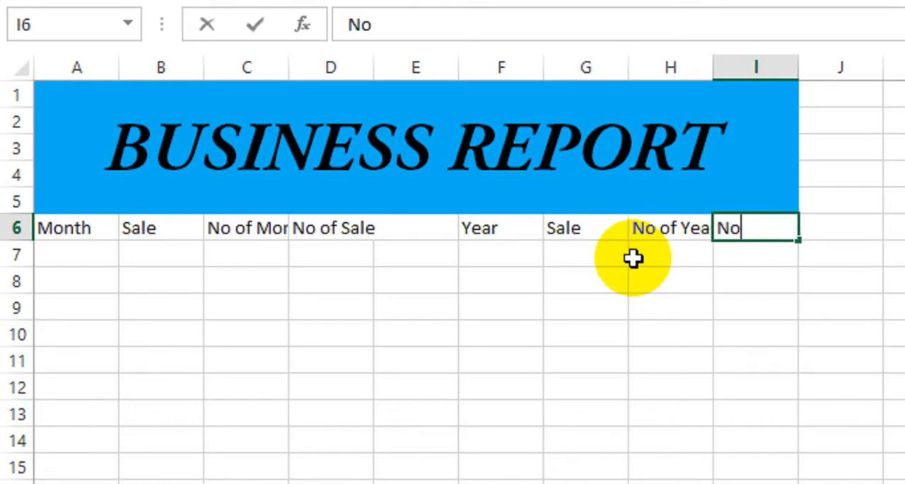
{"action": "type", "text": " of SAle"}
{"action": "key", "text": "Return"}
{"action": "type", "text": "3"}
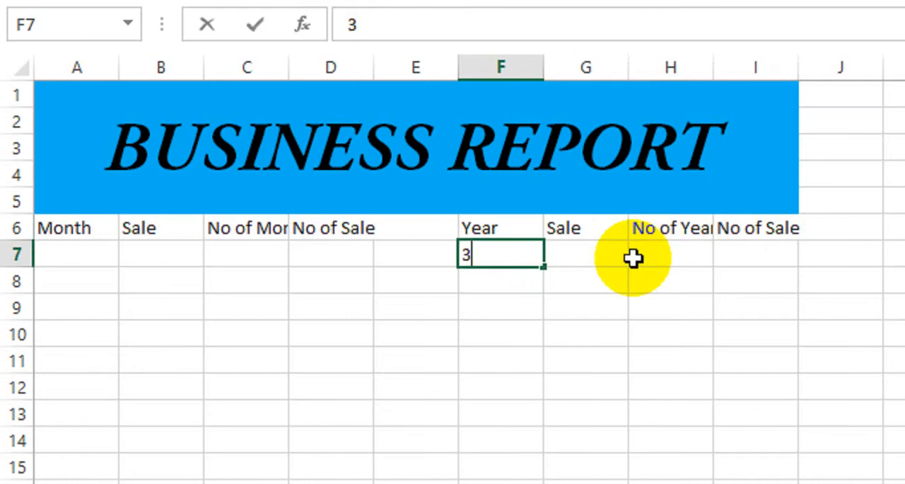
{"action": "key", "text": "BackSpace"}
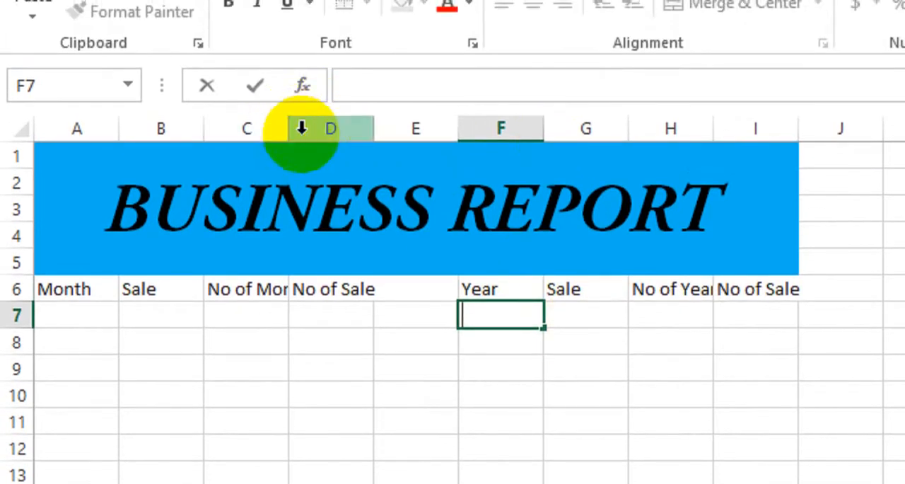
Autofit the widths of columns C, D, H and I so their row 6 headers fit
{"action": "double_click", "coordinate": [287, 82]}
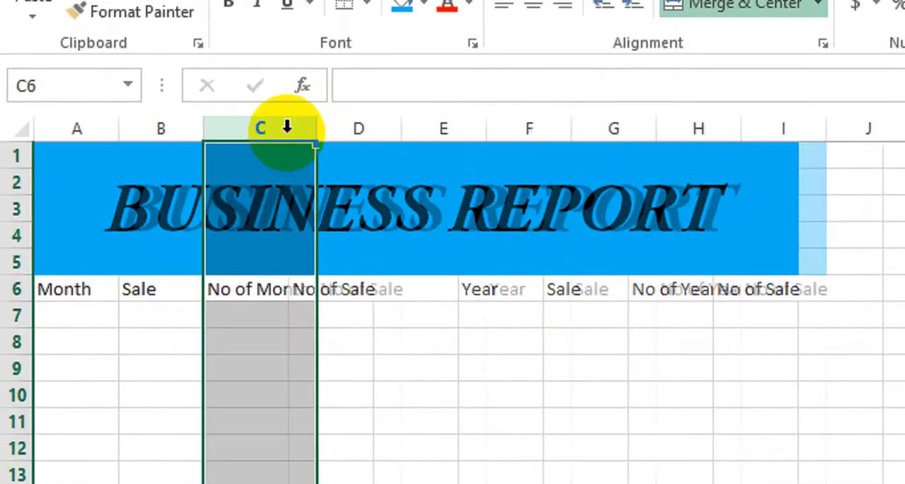
{"action": "left_click", "coordinate": [444, 288]}
{"action": "double_click", "coordinate": [400, 128]}
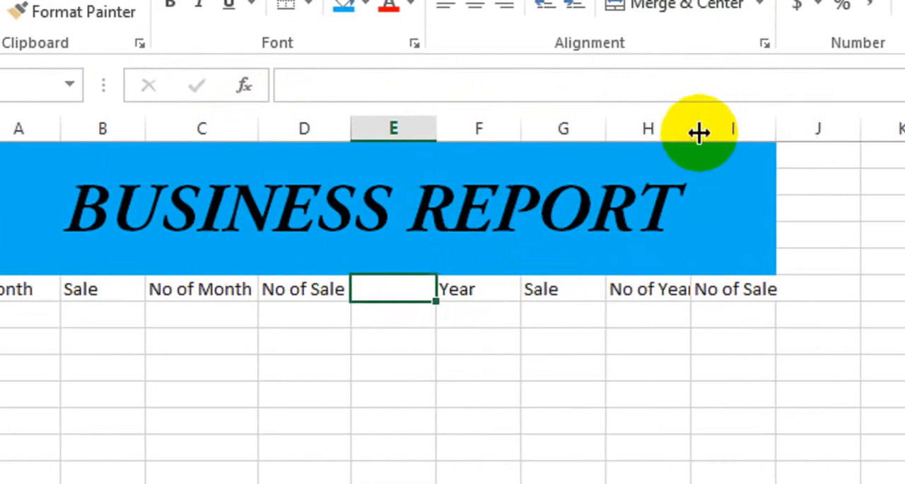
{"action": "double_click", "coordinate": [699, 133]}
{"action": "left_click_drag", "start_coordinate": [778, 132], "coordinate": [784, 133]}
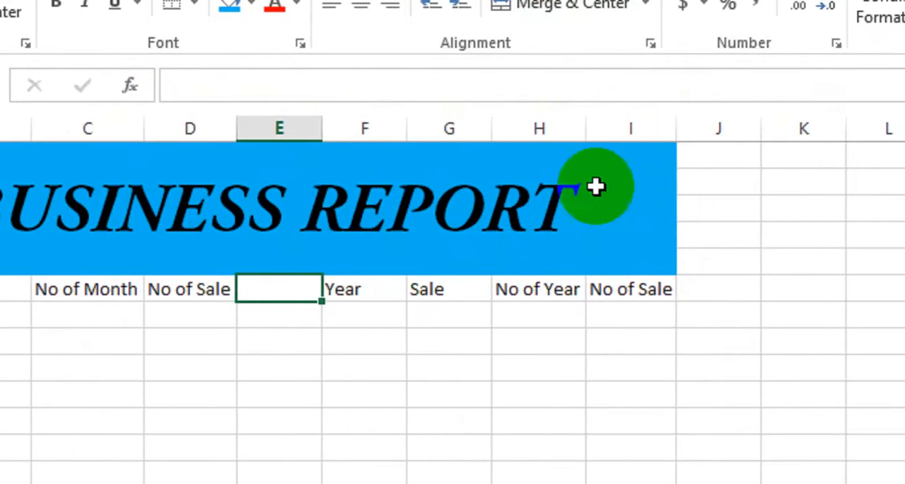
Make the header row A6:I6 bold
{"action": "left_click", "coordinate": [101, 273]}
{"action": "left_click_drag", "start_coordinate": [101, 273], "coordinate": [776, 278]}
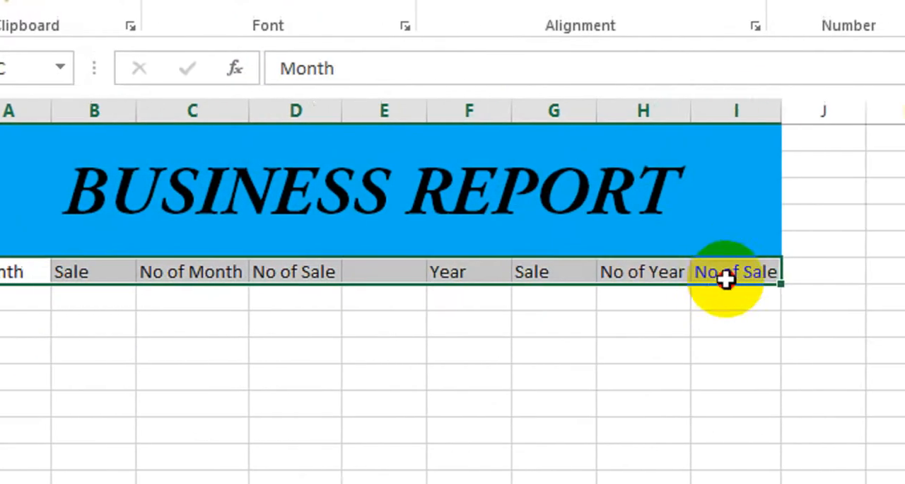
{"action": "left_click", "coordinate": [198, 93]}
{"action": "left_click", "coordinate": [146, 295]}
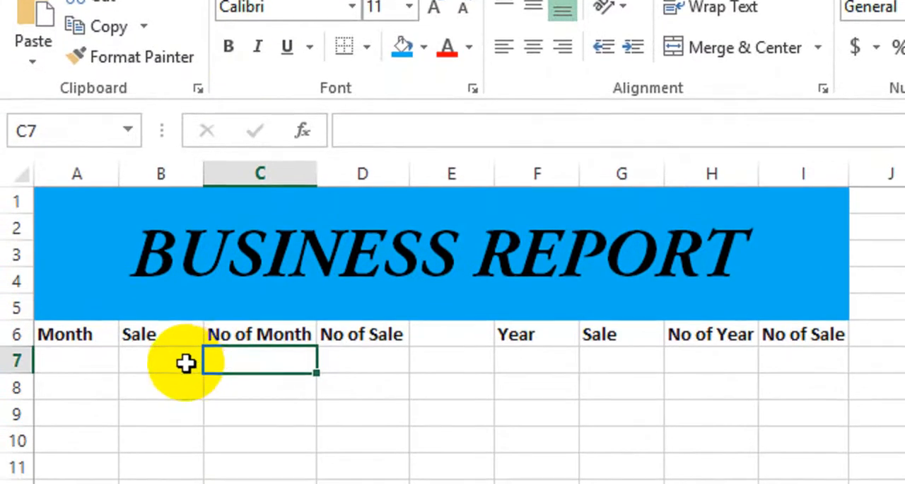
Apply All Borders and a Thick Box Border to the monthly table in A6:D14
{"action": "left_click_drag", "start_coordinate": [67, 329], "coordinate": [368, 483]}
{"action": "left_click_drag", "start_coordinate": [368, 368], "coordinate": [370, 351]}
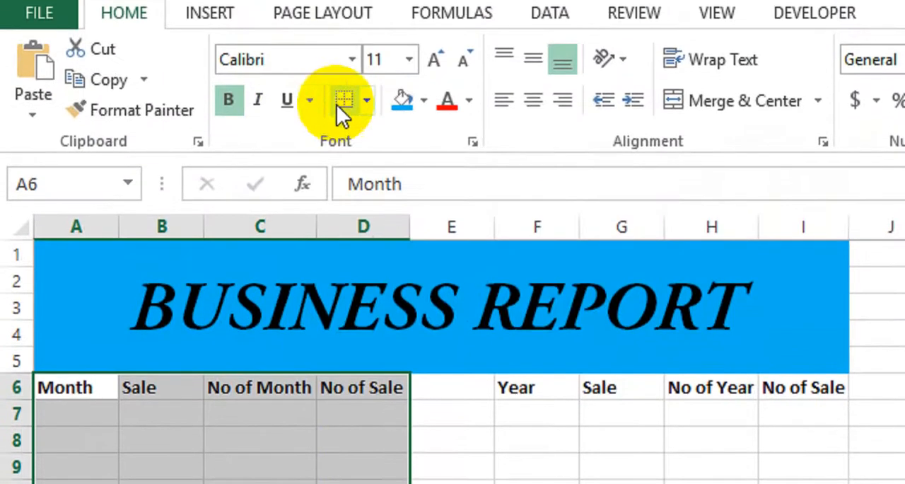
{"action": "left_click", "coordinate": [367, 103]}
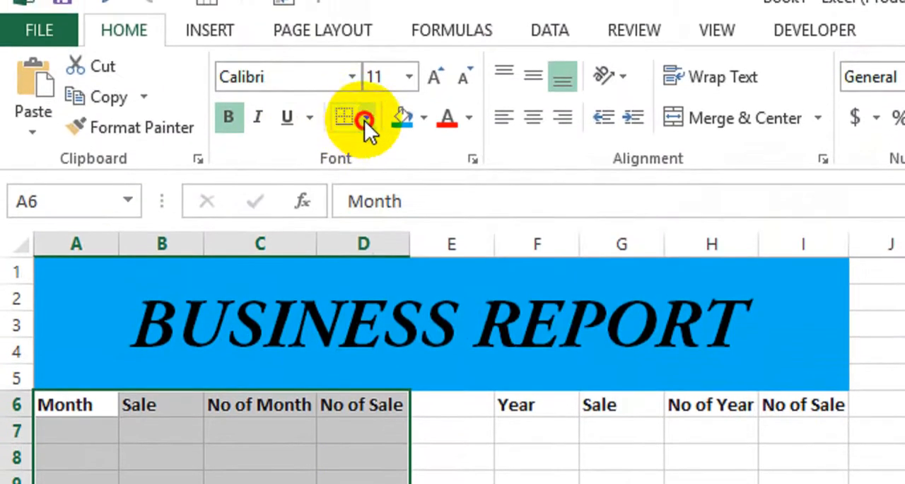
{"action": "left_click", "coordinate": [384, 325]}
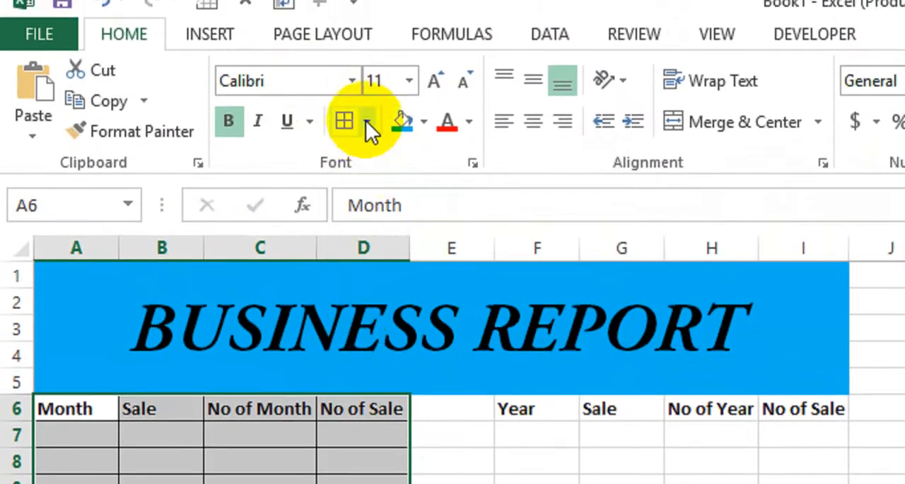
{"action": "left_click", "coordinate": [366, 119]}
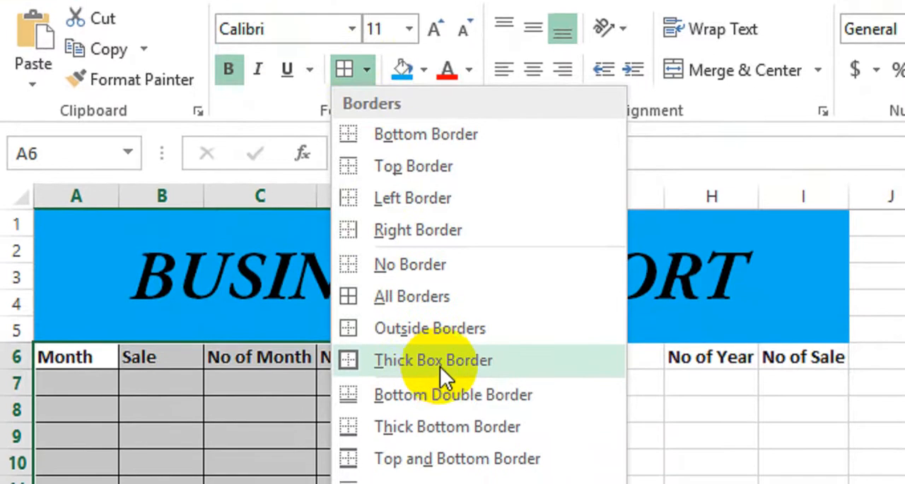
{"action": "left_click", "coordinate": [474, 359]}
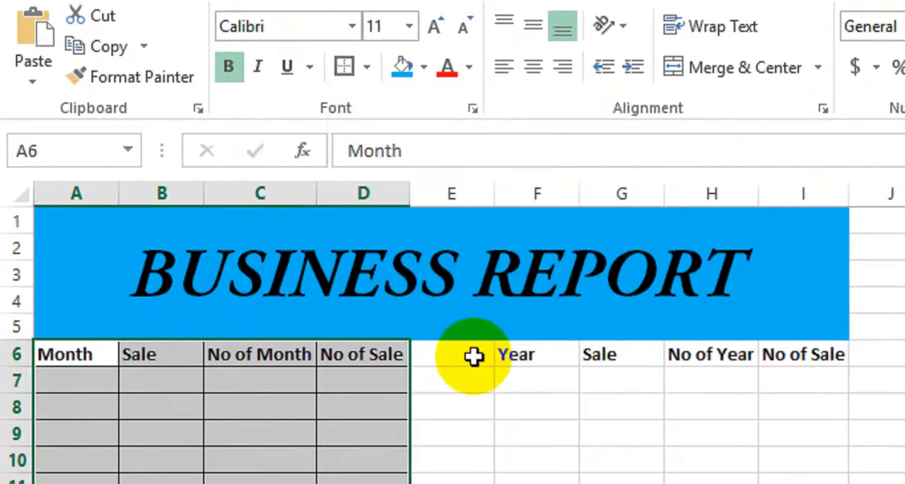
{"action": "left_click", "coordinate": [535, 366]}
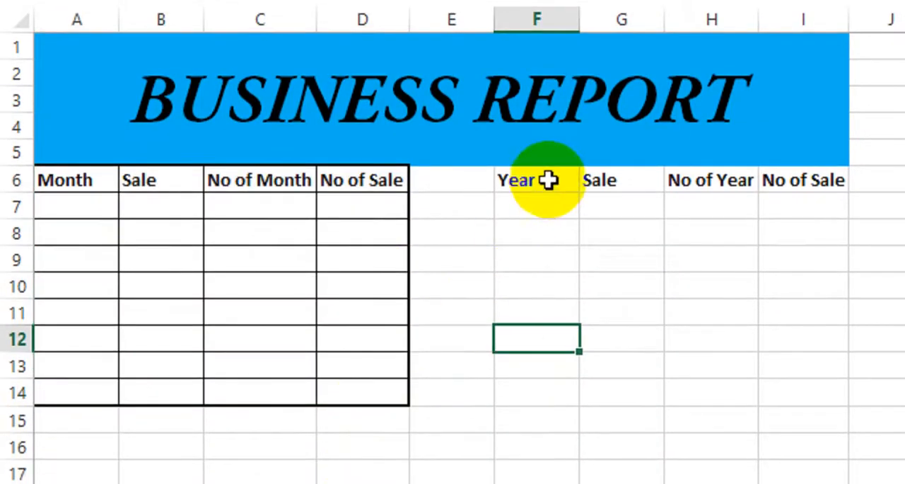
Apply All Borders and a Thick Box Border to the yearly table in F6:I14
{"action": "left_click_drag", "start_coordinate": [547, 180], "coordinate": [798, 391]}
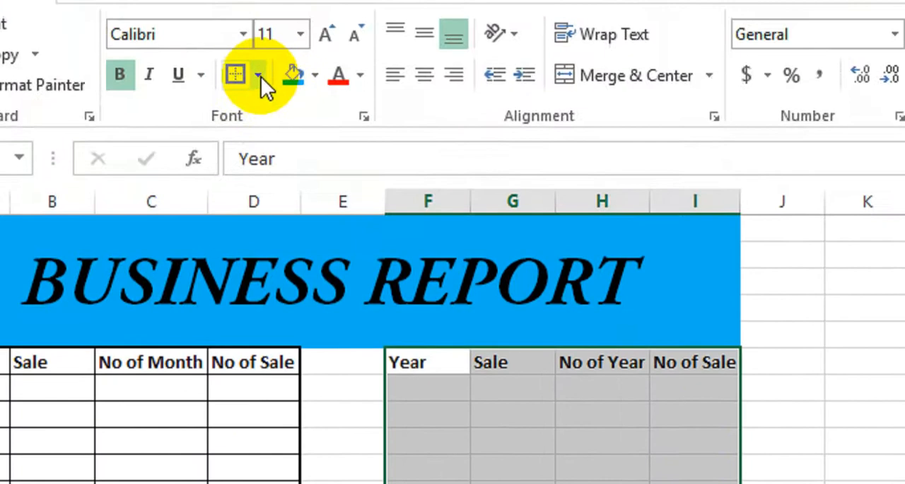
{"action": "left_click", "coordinate": [261, 78]}
{"action": "left_click", "coordinate": [281, 320]}
{"action": "left_click", "coordinate": [258, 93]}
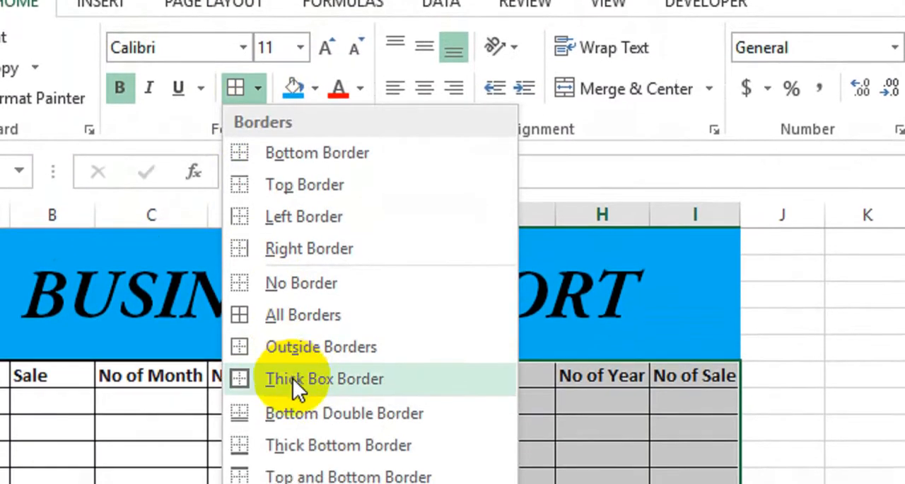
{"action": "left_click", "coordinate": [297, 385]}
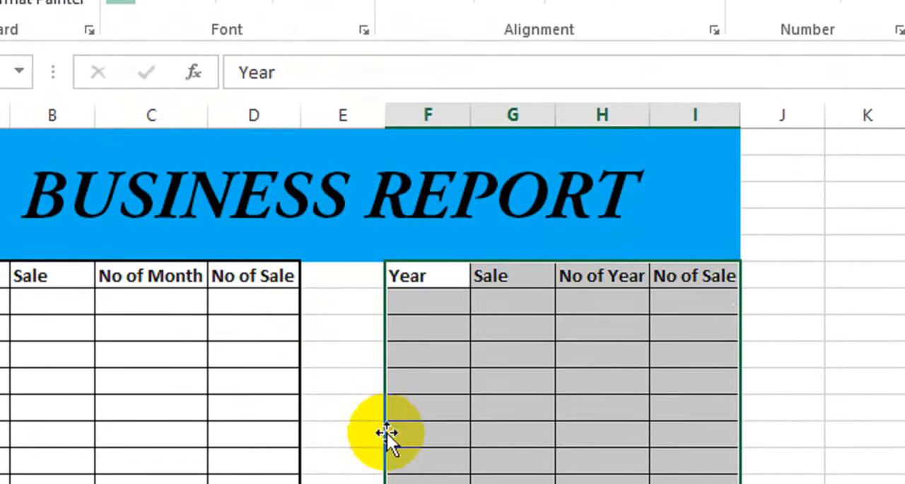
{"action": "left_click", "coordinate": [382, 434]}
Fill the Month column A7:A14 with the series 1 to 8, starting from 1 and 2
{"action": "left_click", "coordinate": [74, 178]}
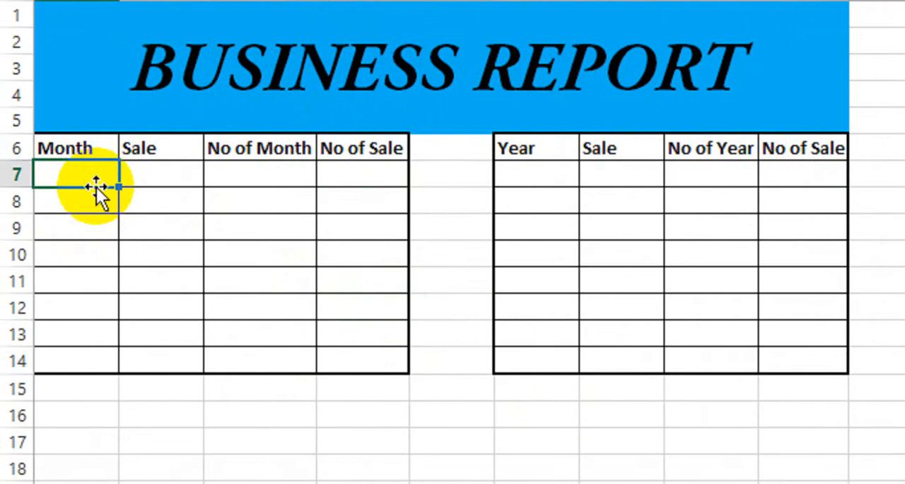
{"action": "type", "text": "1"}
{"action": "key", "text": "Return"}
{"action": "type", "text": "2"}
{"action": "key", "text": "Return"}
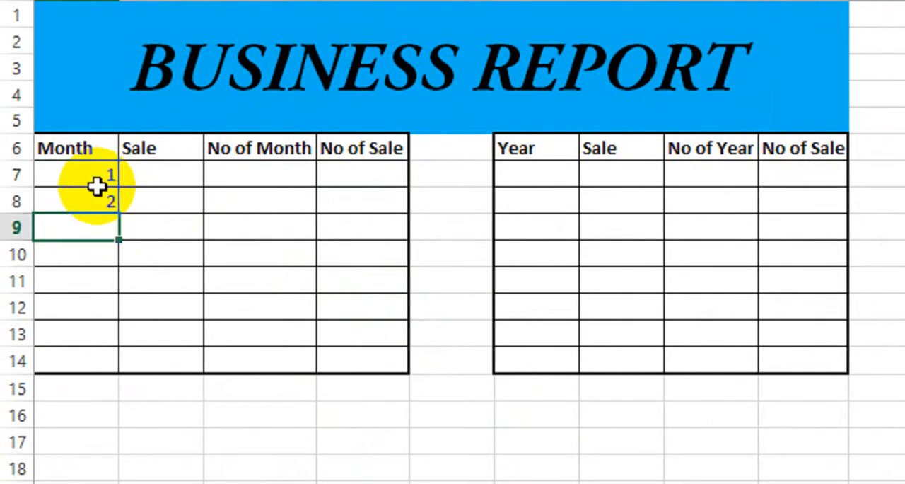
{"action": "left_click_drag", "start_coordinate": [97, 185], "coordinate": [110, 368]}
Enter the monthly sales 3000, 5000, 7000 and 9000 in B7:B10
{"action": "left_click", "coordinate": [175, 161]}
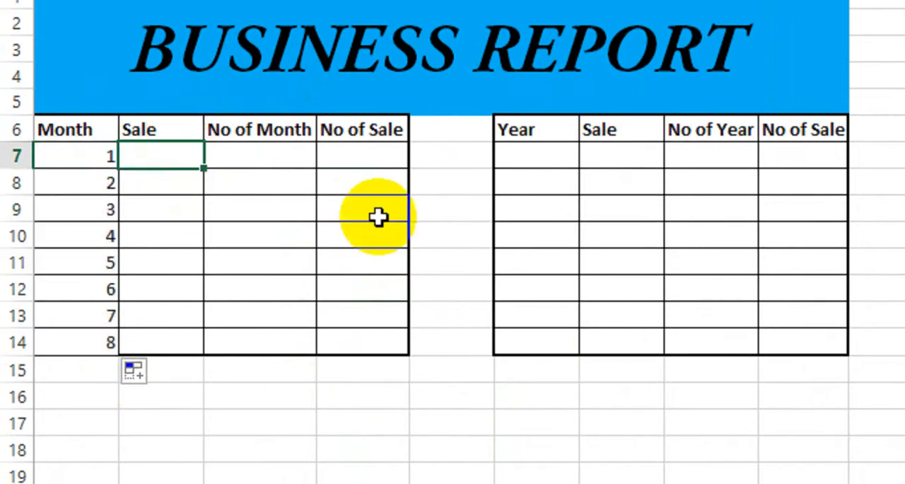
{"action": "type", "text": "3000"}
{"action": "key", "text": "Return"}
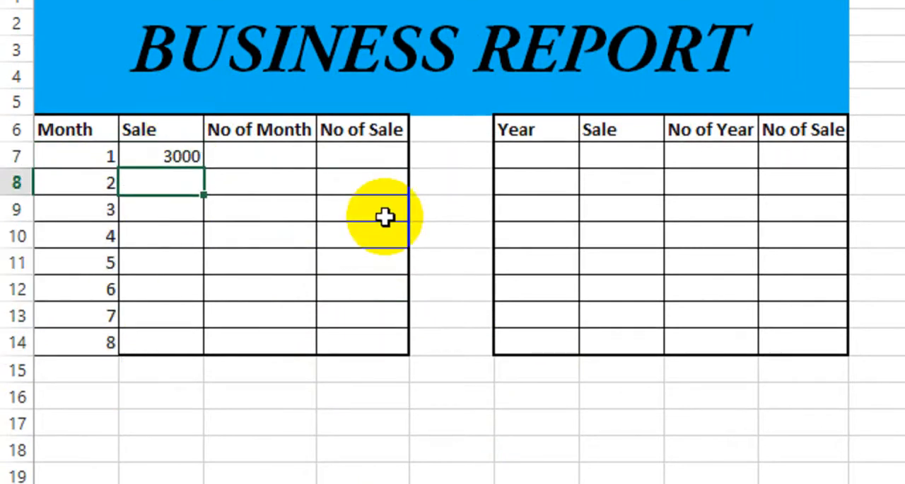
{"action": "type", "text": "5000"}
{"action": "key", "text": "Return"}
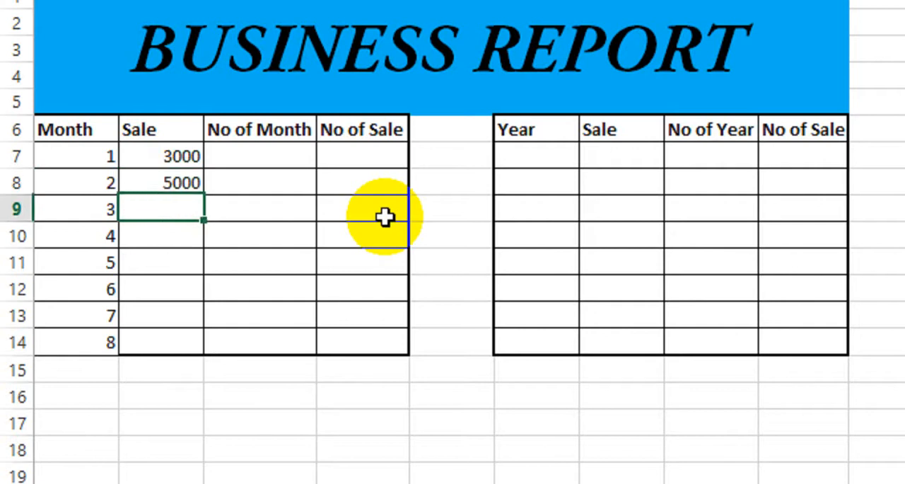
{"action": "type", "text": "7000"}
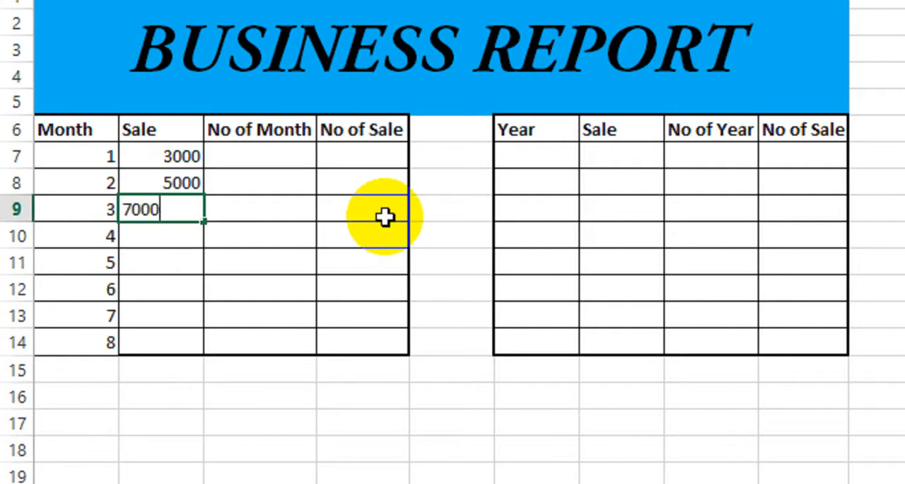
{"action": "key", "text": "Return"}
{"action": "type", "text": "9000"}
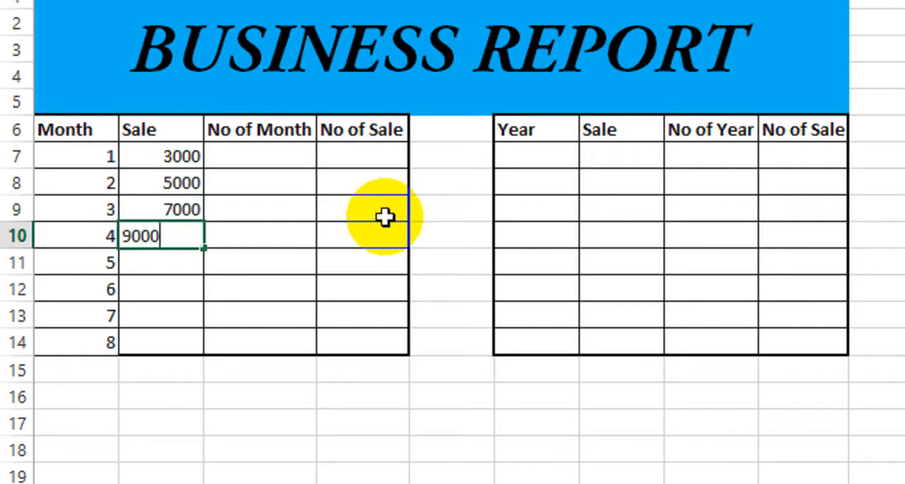
{"action": "key", "text": "Return"}
Enter the monthly sales 12000, 16000, 18000 and 22000 in B11:B14
{"action": "type", "text": "12000"}
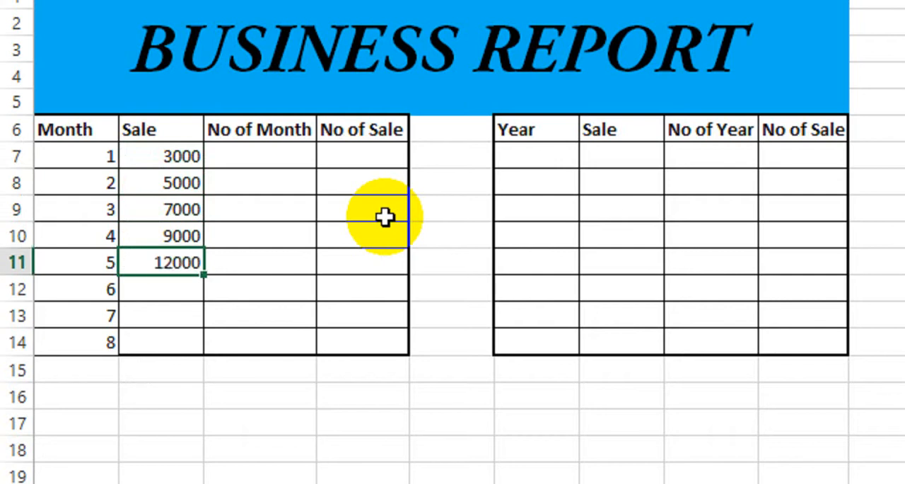
{"action": "key", "text": "Return"}
{"action": "type", "text": "16000"}
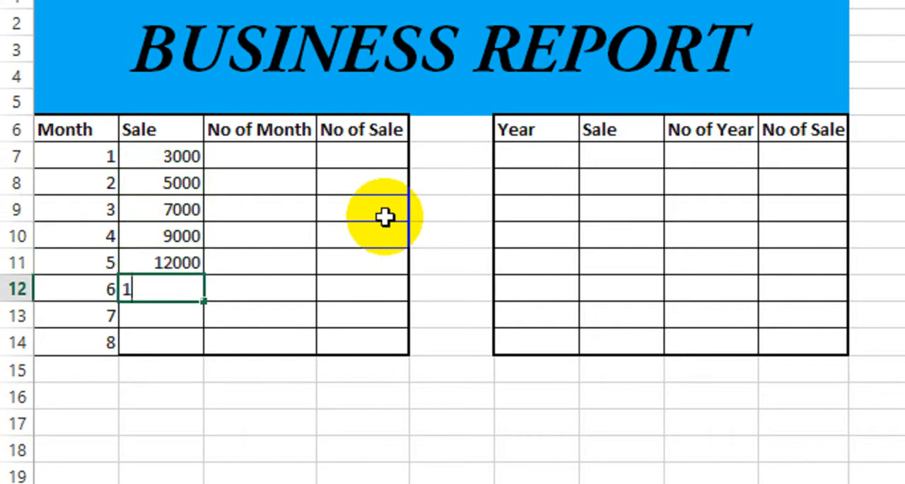
{"action": "key", "text": "Return"}
{"action": "type", "text": "18000"}
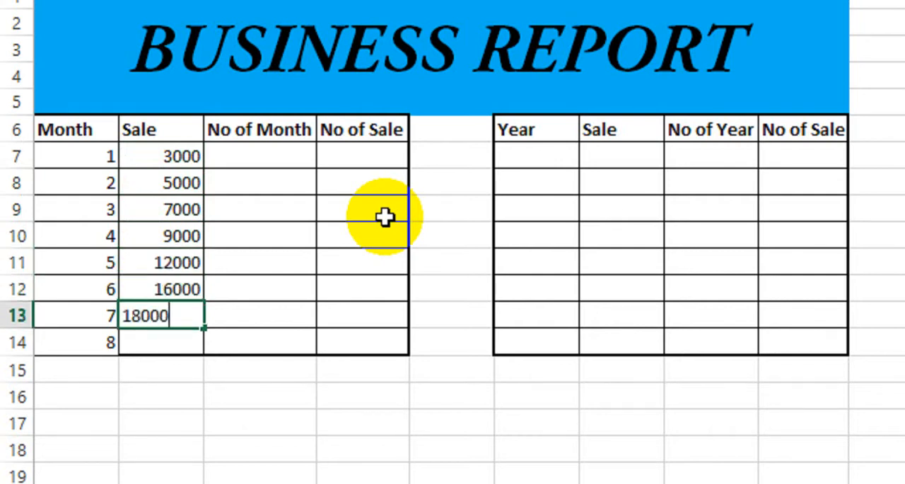
{"action": "key", "text": "Return"}
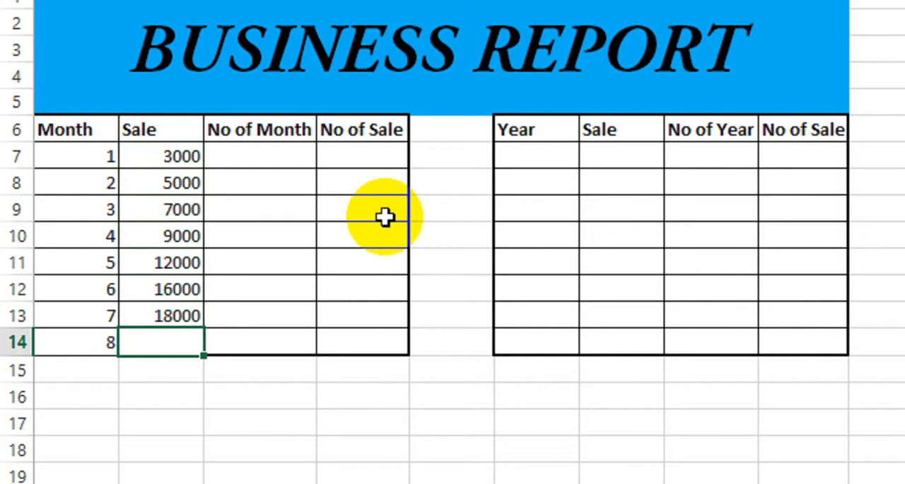
{"action": "type", "text": "22000"}
{"action": "key", "text": "Return"}
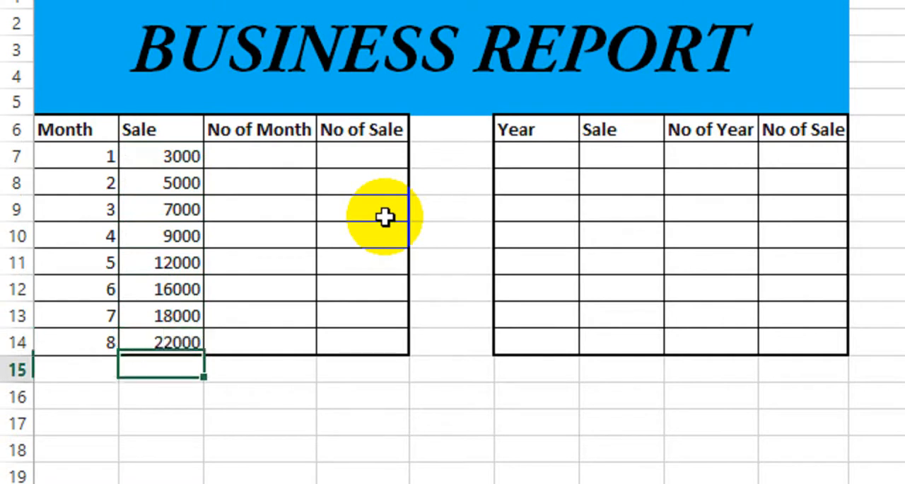
Enter the years 2000, 2003, 2004 and 2005 in F7:F10 of the yearly table
{"action": "left_click", "coordinate": [560, 151]}
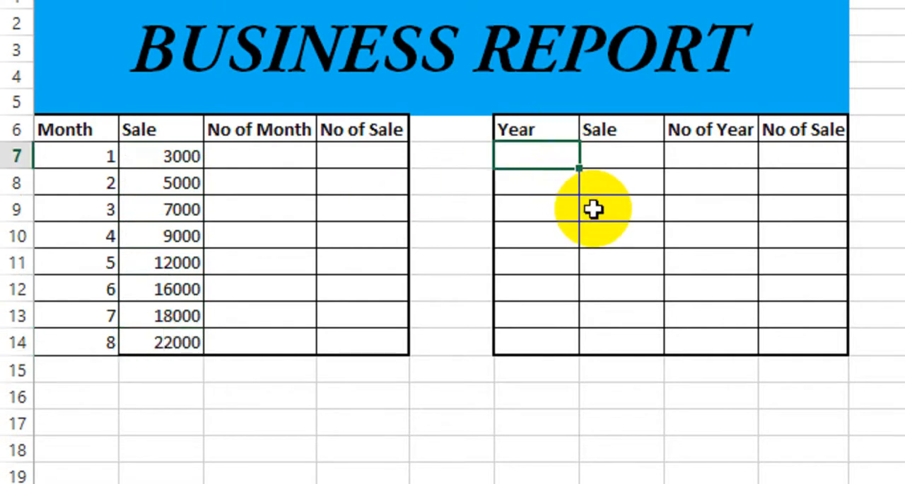
{"action": "type", "text": "2000"}
{"action": "key", "text": "Return"}
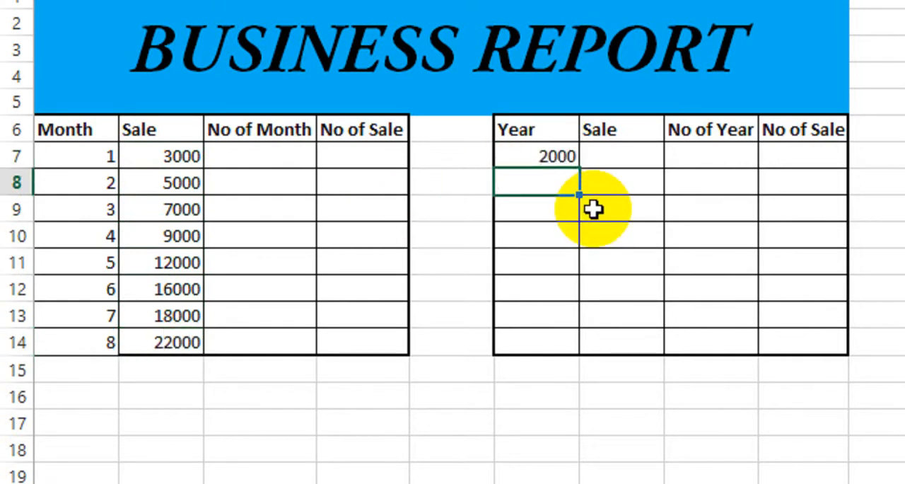
{"action": "type", "text": "2003"}
{"action": "key", "text": "Return"}
{"action": "type", "text": "200"}
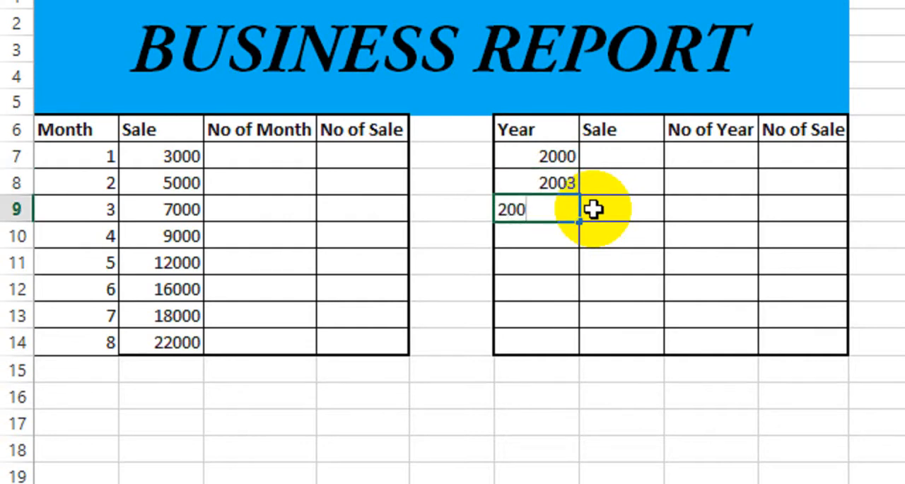
{"action": "type", "text": "4"}
{"action": "key", "text": "Return"}
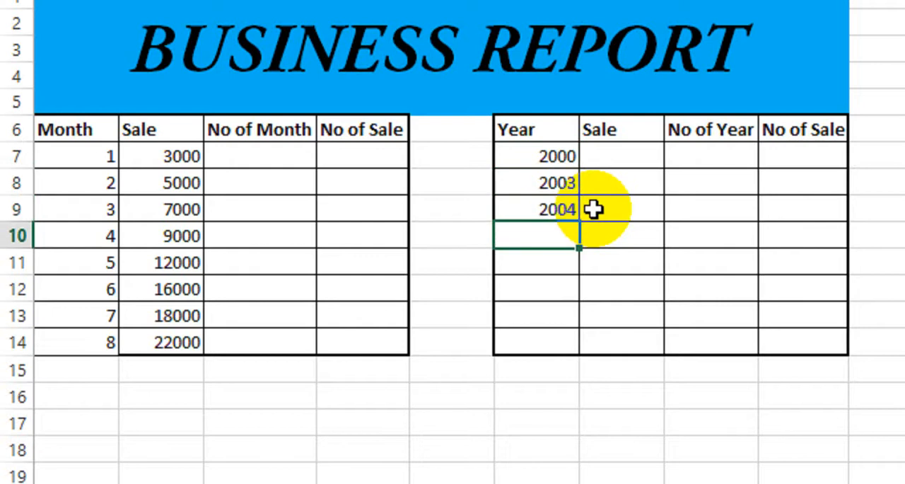
{"action": "type", "text": "2005"}
{"action": "key", "text": "Return"}
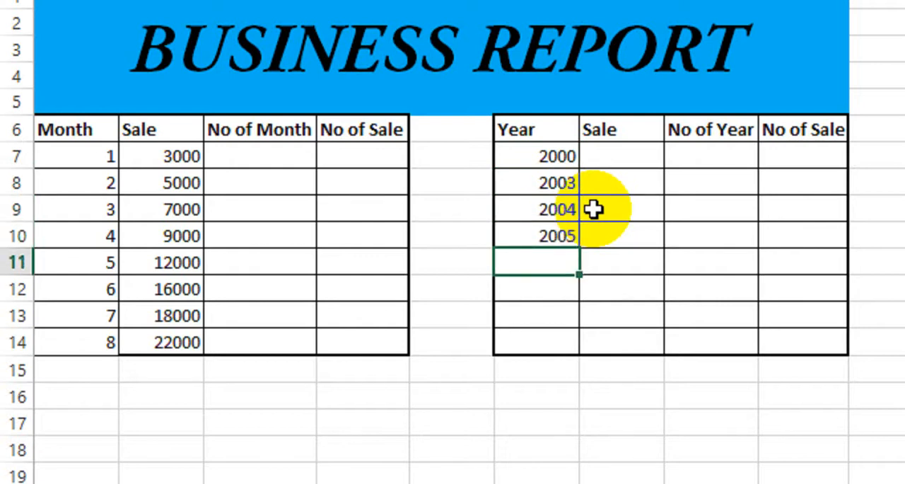
Enter the years 2006, 2007, 2008 and 2009 in F11:F14 of the yearly table
{"action": "type", "text": "2006"}
{"action": "key", "text": "Return"}
{"action": "type", "text": "2000"}
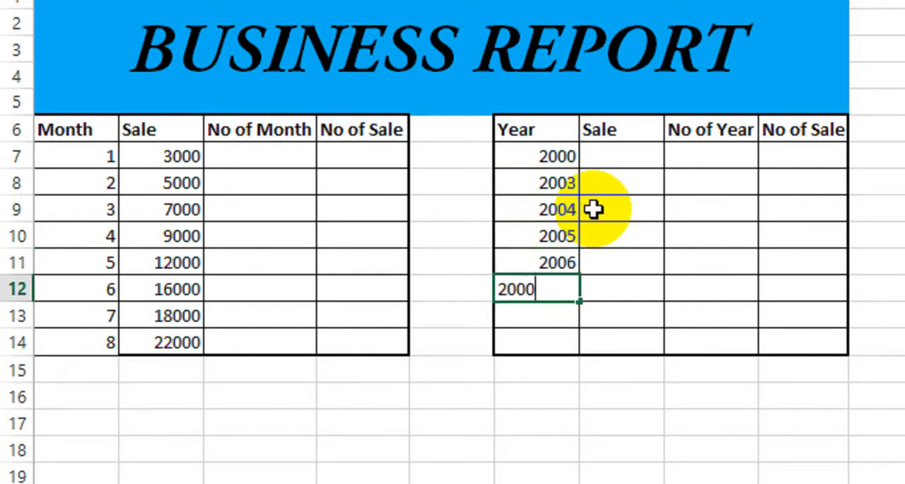
{"action": "key", "text": "BackSpace"}
{"action": "type", "text": "7"}
{"action": "key", "text": "Return"}
{"action": "type", "text": "2008"}
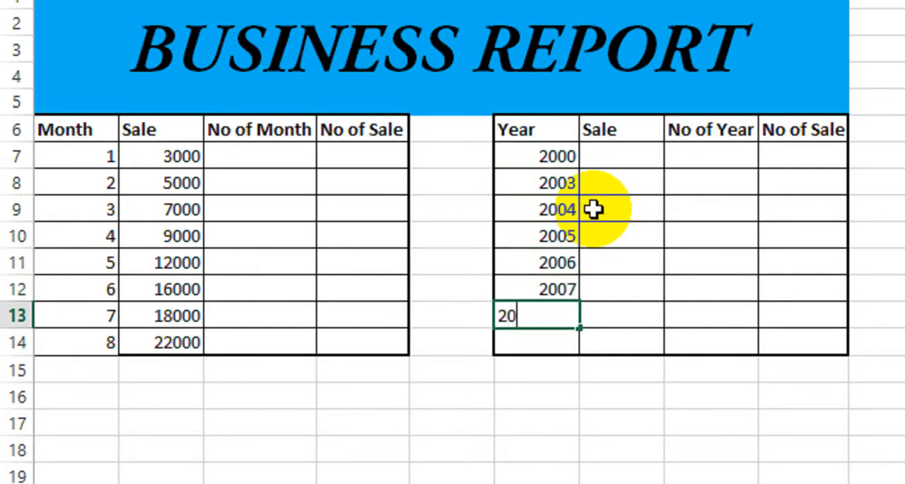
{"action": "key", "text": "Return"}
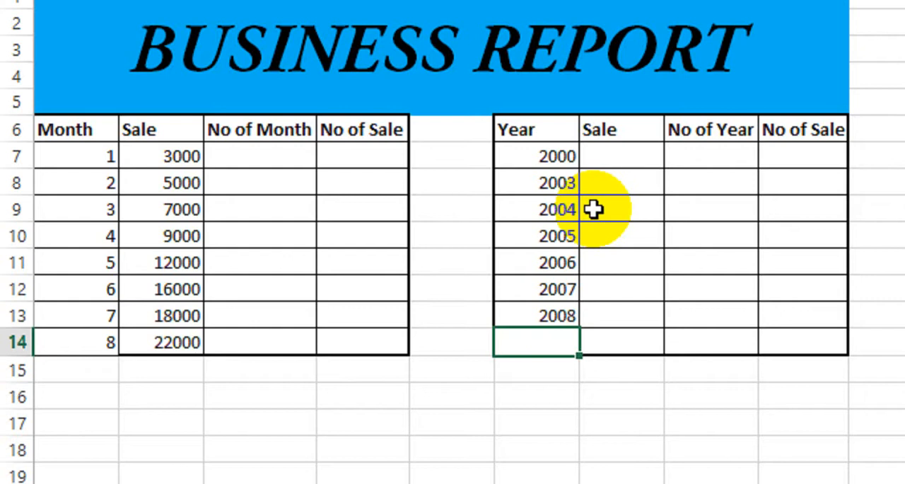
{"action": "type", "text": "20009"}
{"action": "key", "text": "Return"}
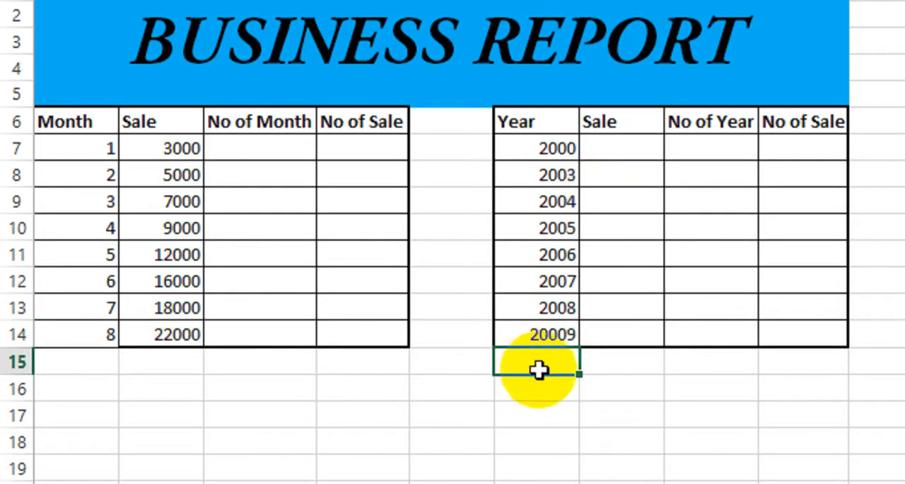
{"action": "key", "text": "Up"}
{"action": "type", "text": "2009"}
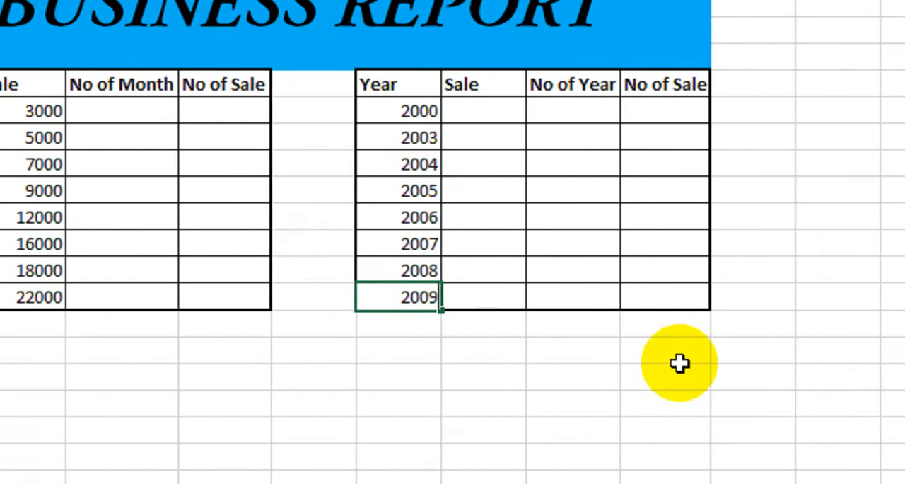
Finish the year entry in F14 and begin a FORECAST formula in D7 with C7 as its x value
{"action": "key", "text": "Return"}
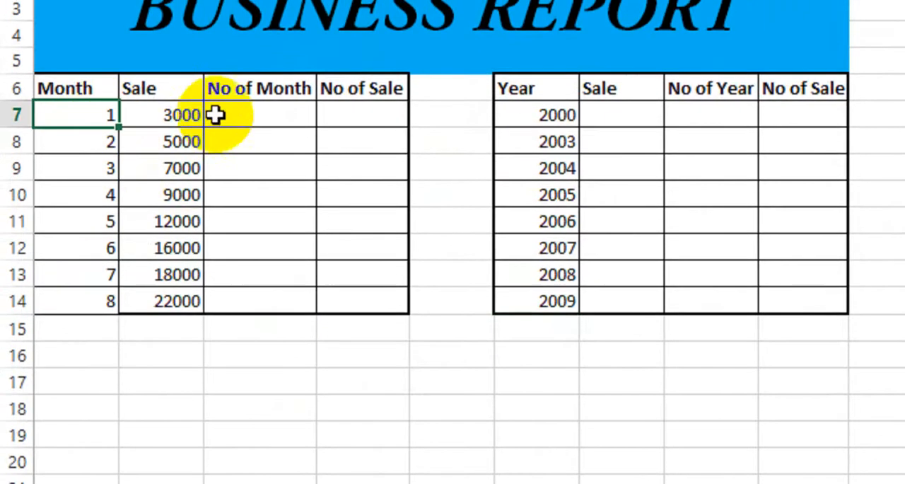
{"action": "left_click", "coordinate": [326, 85]}
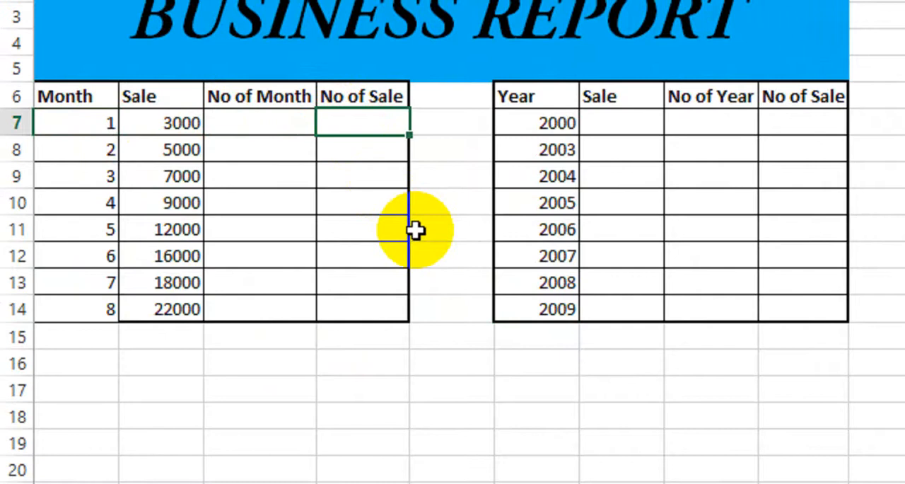
{"action": "left_click_drag", "start_coordinate": [77, 124], "coordinate": [75, 298]}
{"action": "left_click_drag", "start_coordinate": [181, 123], "coordinate": [172, 309]}
{"action": "left_click", "coordinate": [333, 124]}
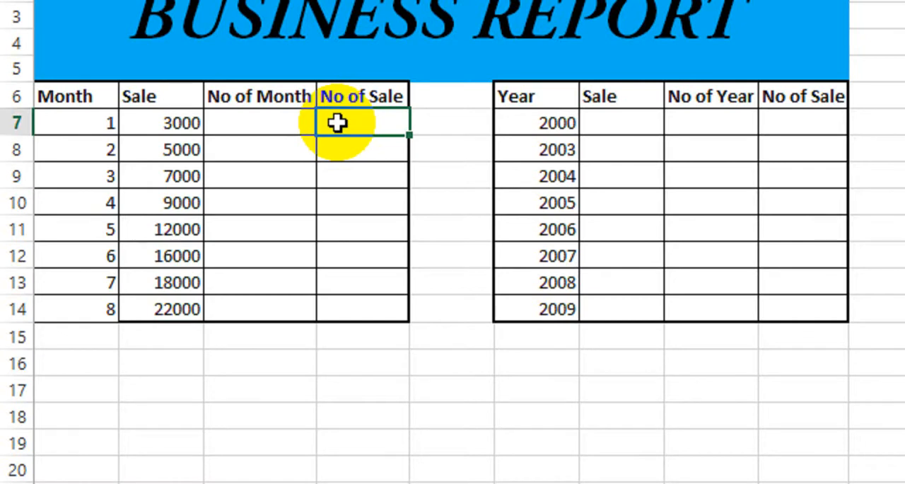
{"action": "type", "text": "=for"}
{"action": "key", "text": "Tab"}
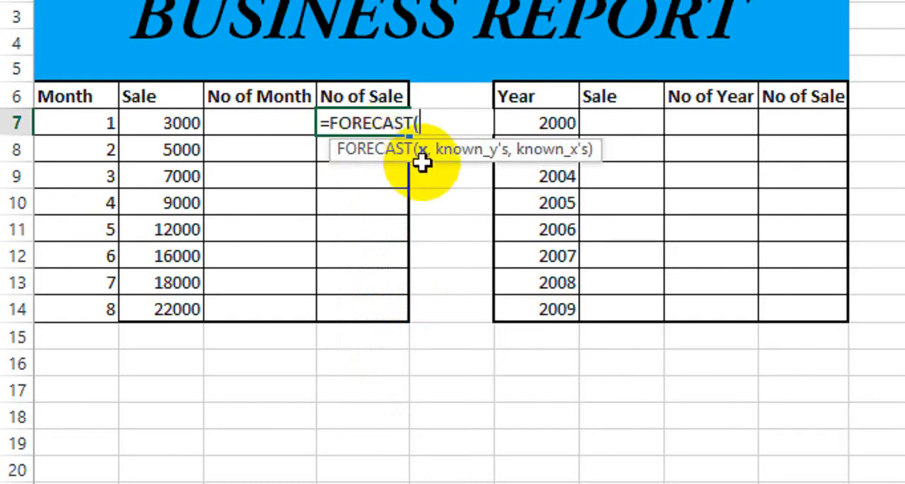
{"action": "left_click", "coordinate": [290, 127]}
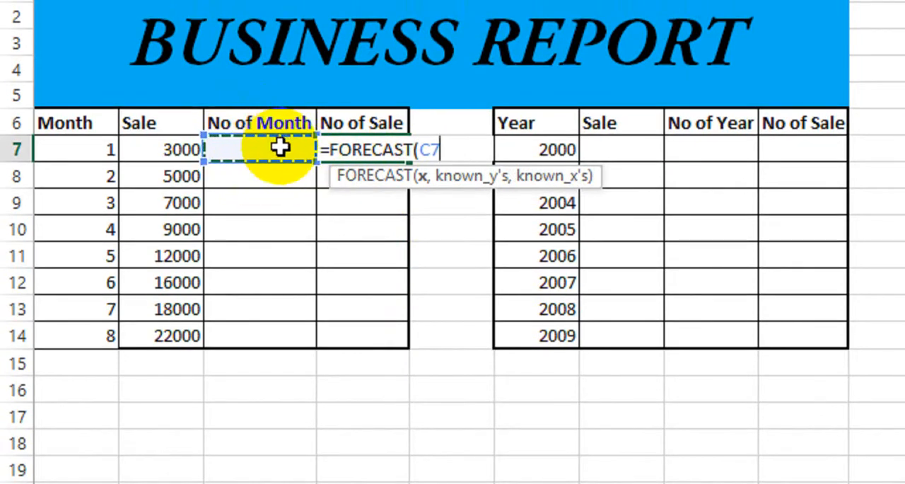
Complete the FORECAST formula in D7 with B7:B14 as known y's and A7:A14 as known x's
{"action": "type", "text": ","}
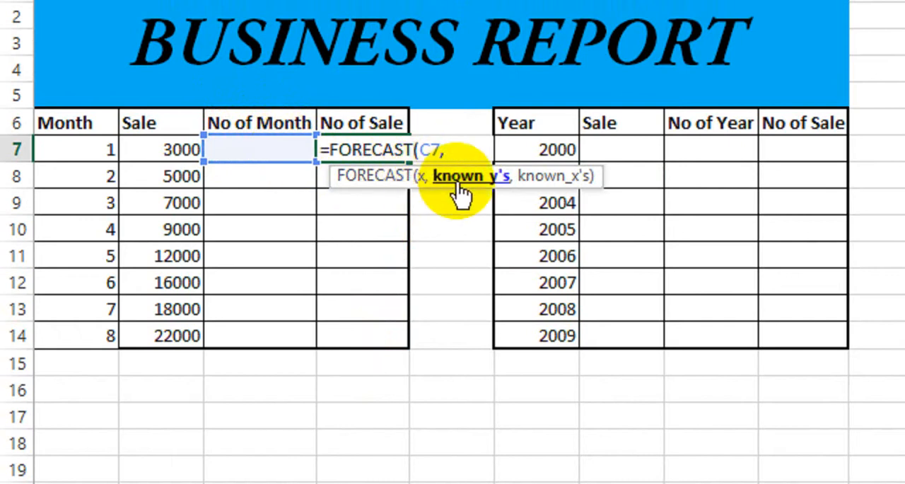
{"action": "left_click_drag", "start_coordinate": [177, 149], "coordinate": [177, 325]}
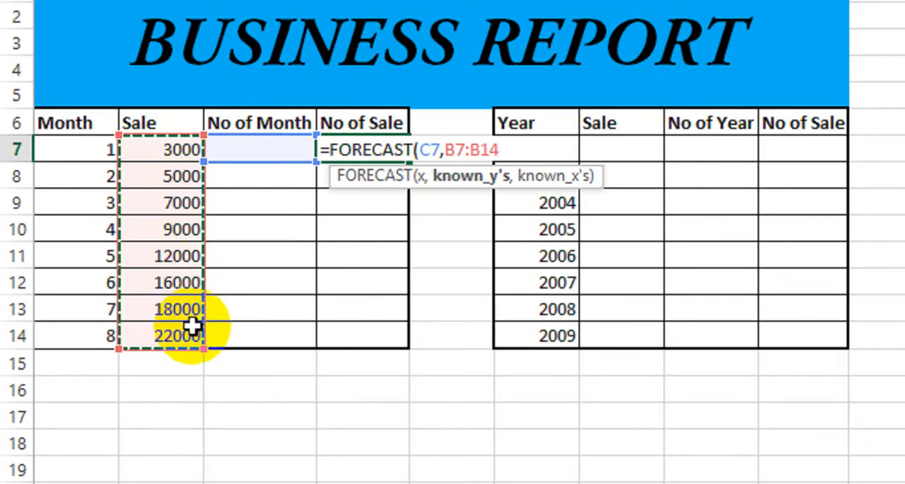
{"action": "type", "text": ","}
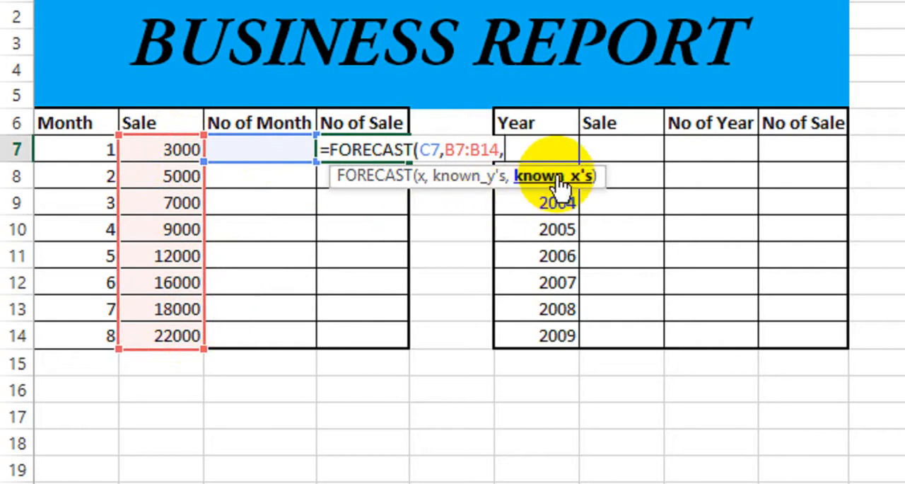
{"action": "left_click_drag", "start_coordinate": [98, 158], "coordinate": [73, 338]}
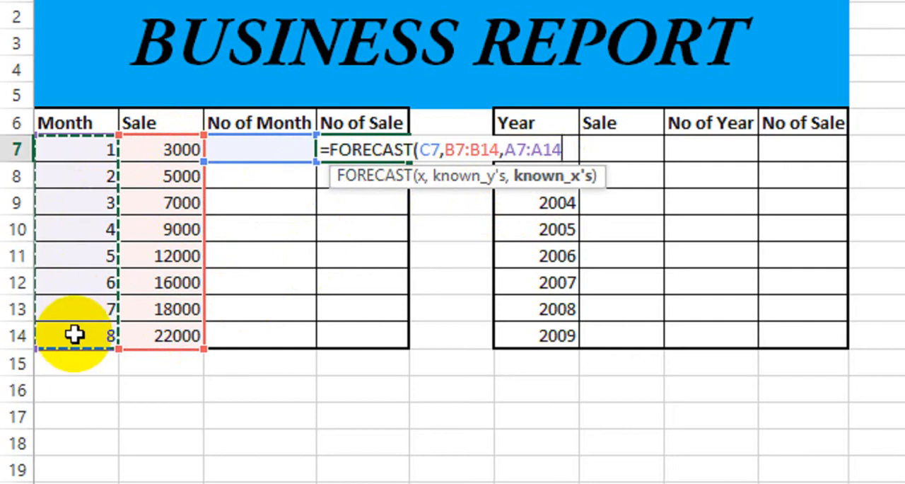
{"action": "type", "text": ")"}
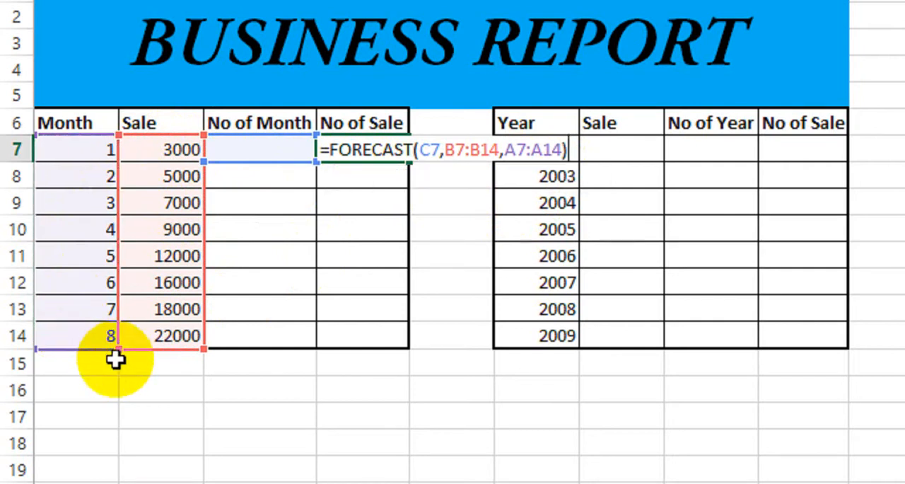
{"action": "key", "text": "Return"}
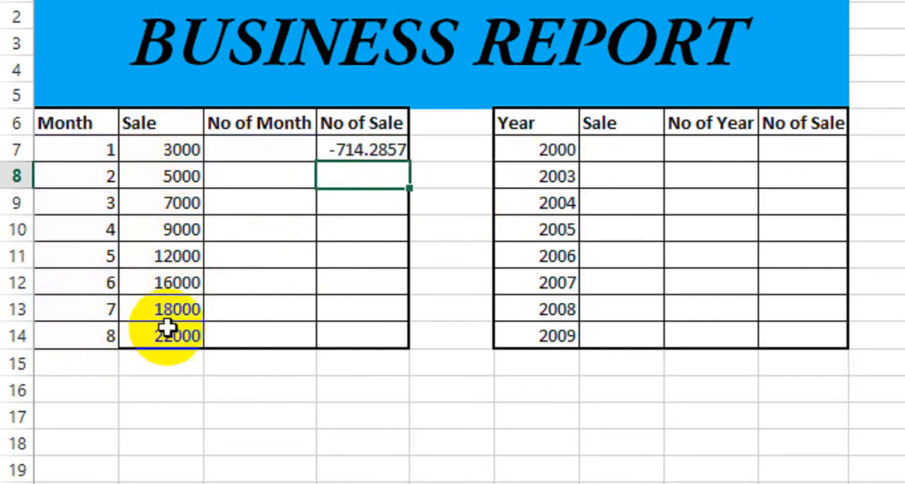
Enter 9 in C7 as the month to forecast
{"action": "left_click", "coordinate": [287, 150]}
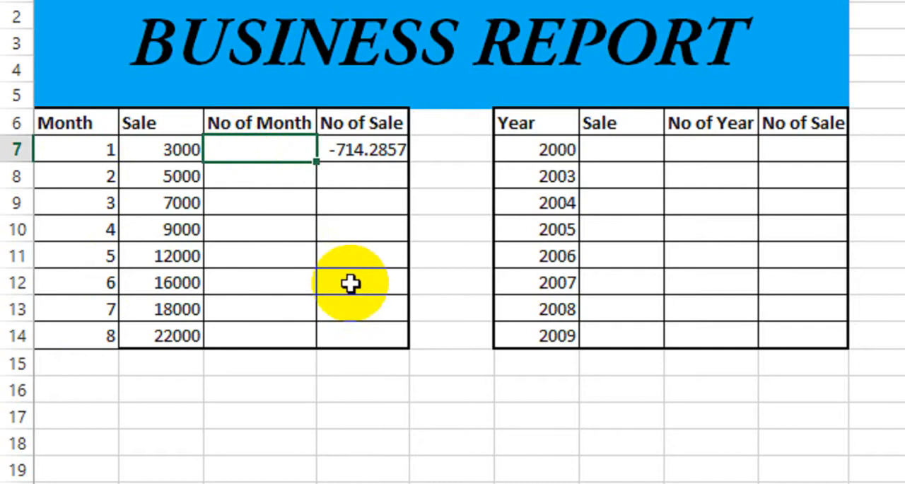
{"action": "type", "text": "9"}
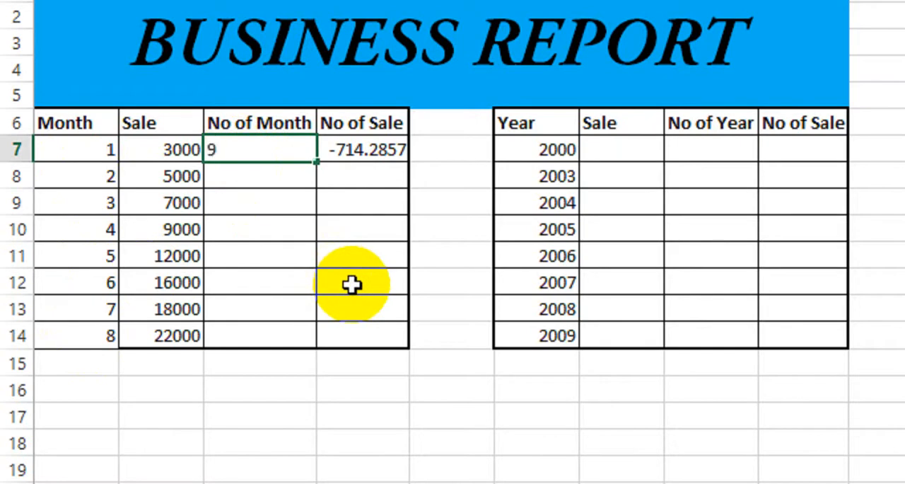
{"action": "key", "text": "Return"}
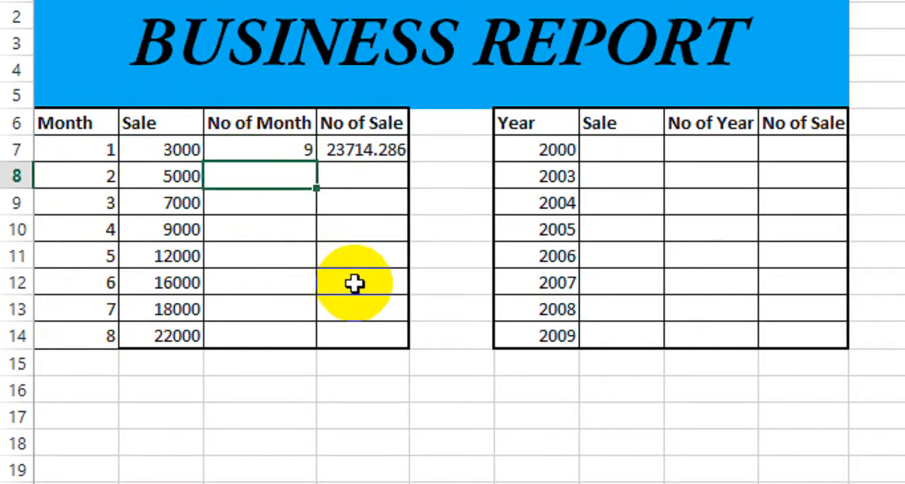
Set the month to forecast in C7 to 10
{"action": "left_click", "coordinate": [171, 347]}
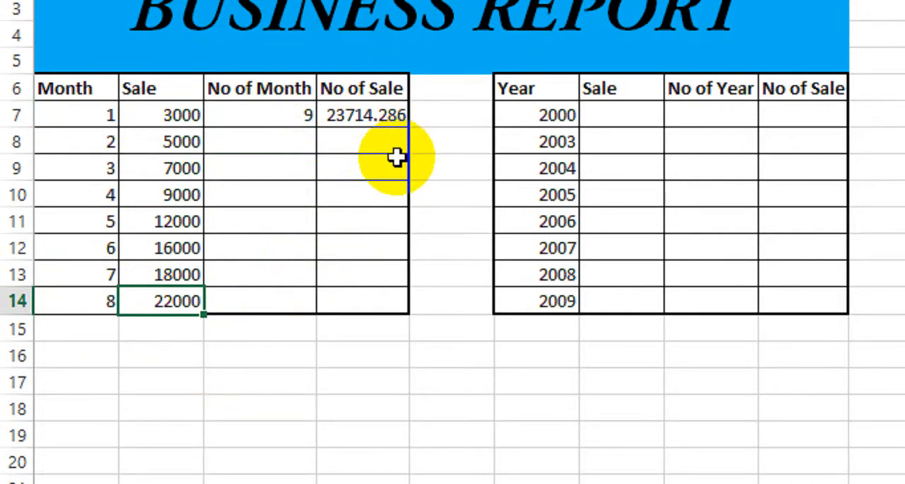
{"action": "scroll", "coordinate": [275, 117], "scroll_direction": "up", "scroll_amount": 1}
{"action": "left_click", "coordinate": [272, 163]}
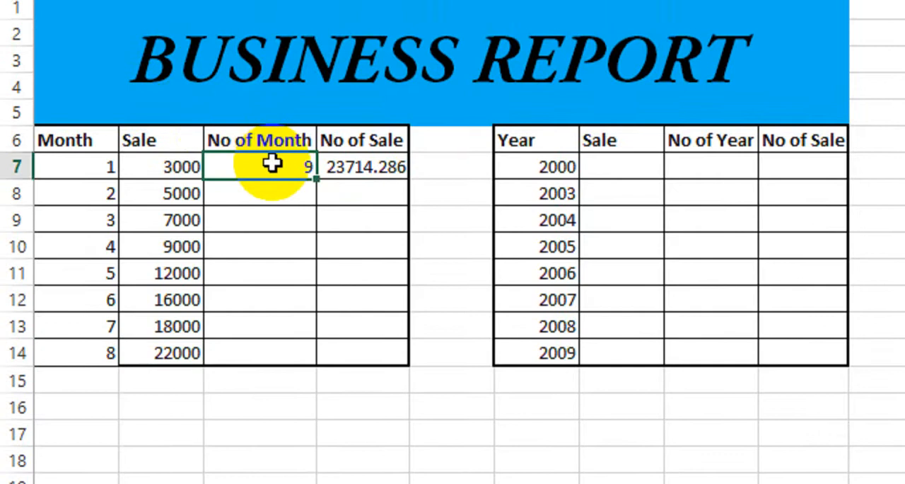
{"action": "type", "text": "10"}
{"action": "key", "text": "Return"}
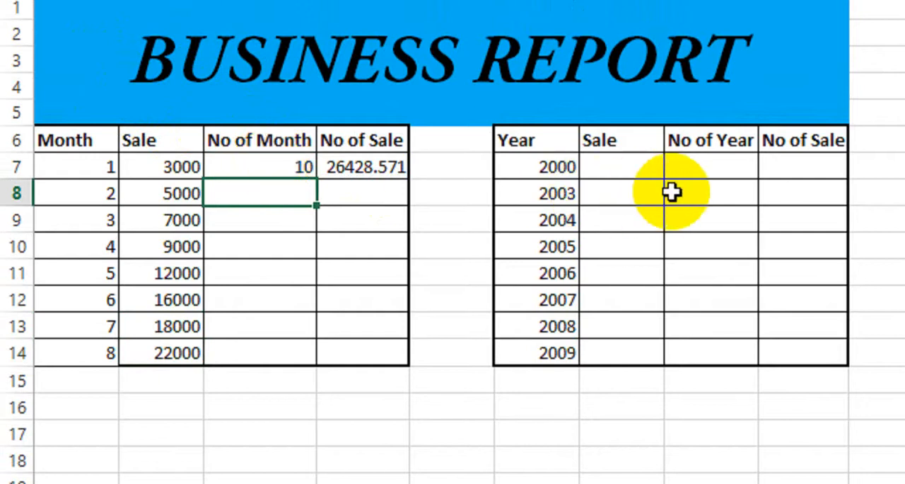
{"action": "left_click", "coordinate": [719, 168]}
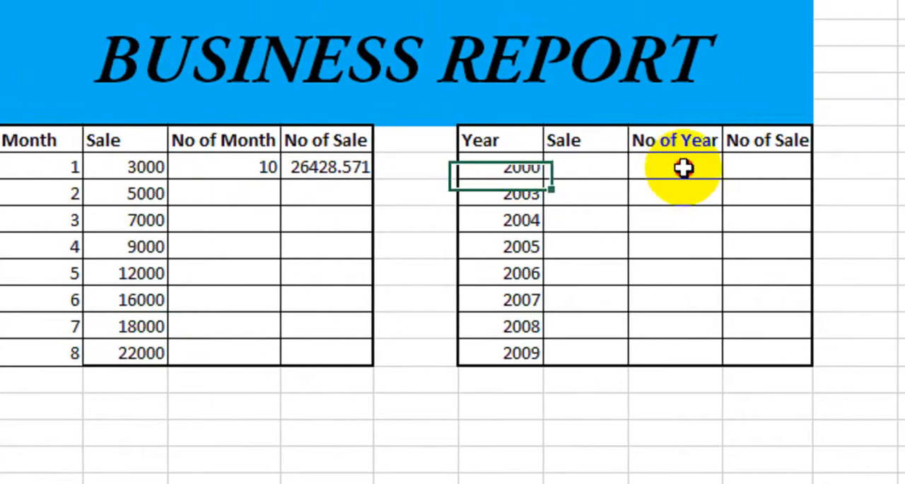
{"action": "left_click", "coordinate": [742, 169]}
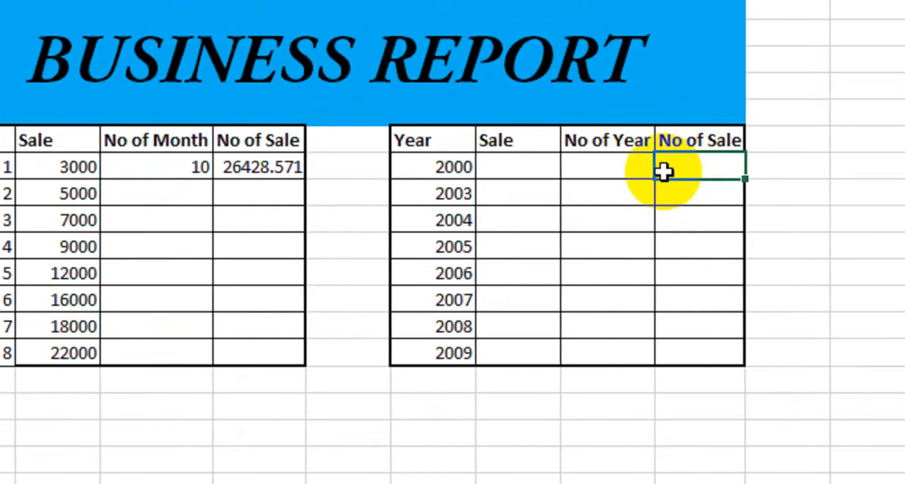
{"action": "type", "text": "=fr"}
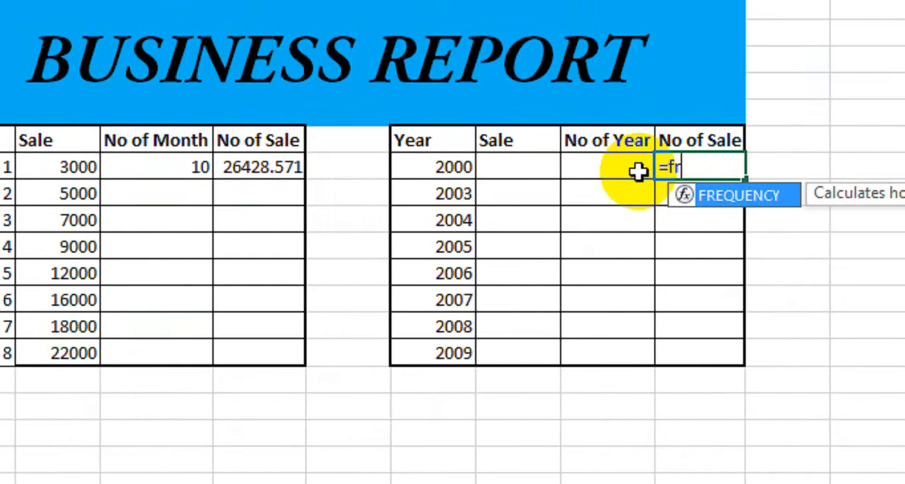
{"action": "key", "text": "BackSpace"}
{"action": "type", "text": "o"}
{"action": "key", "text": "Tab"}
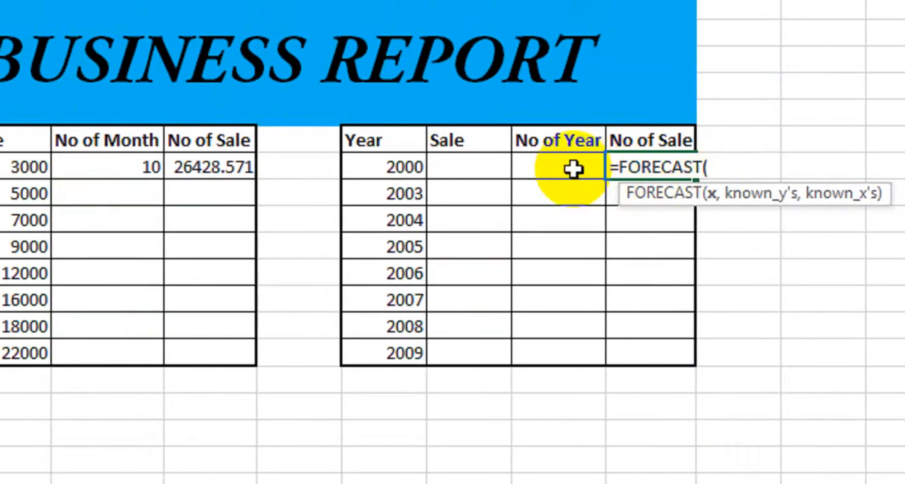
{"action": "key", "text": "BackSpace"}
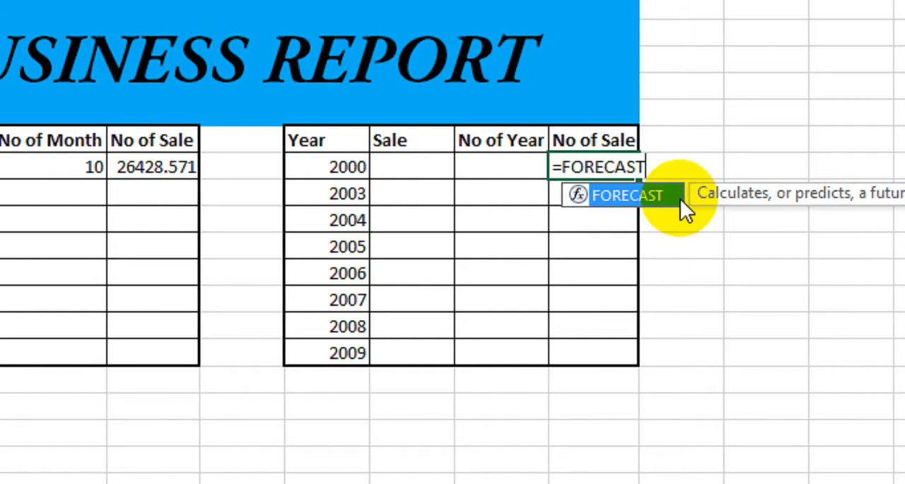
{"action": "key", "text": "BackSpace"}
{"action": "key", "text": "Escape"}
{"action": "key", "text": "Escape"}
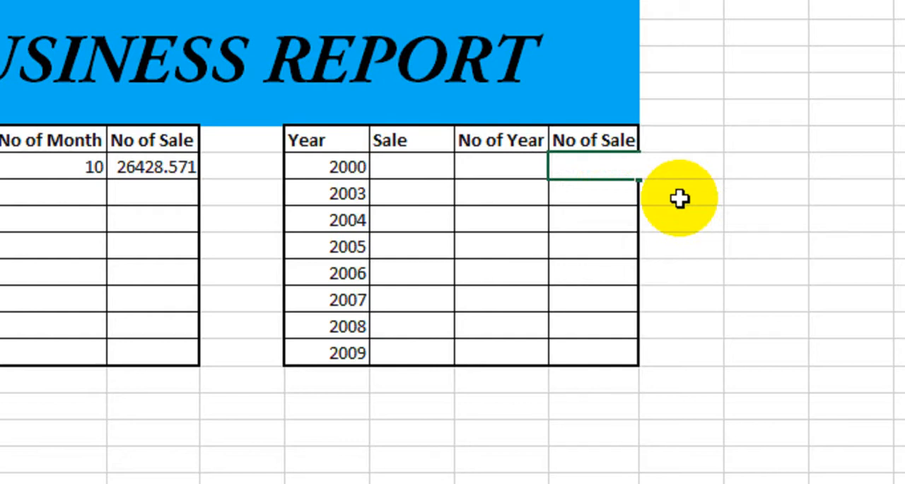
Enter the yearly sales 10000, 15000, 20000 and 30000 in G7:G10
{"action": "left_click", "coordinate": [449, 175]}
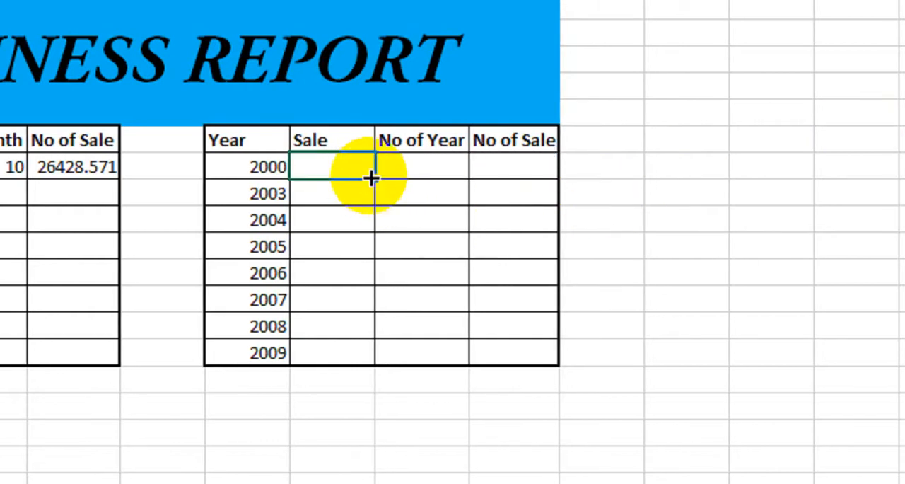
{"action": "type", "text": "10000"}
{"action": "key", "text": "Return"}
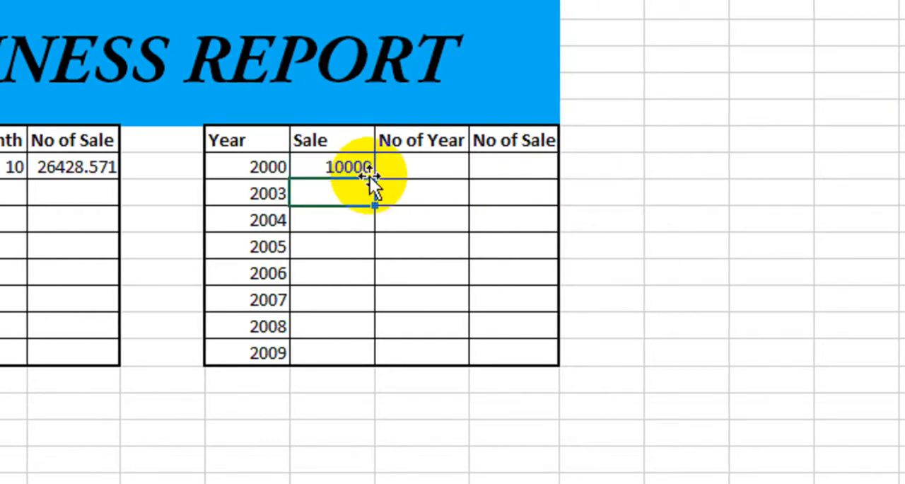
{"action": "type", "text": "15000"}
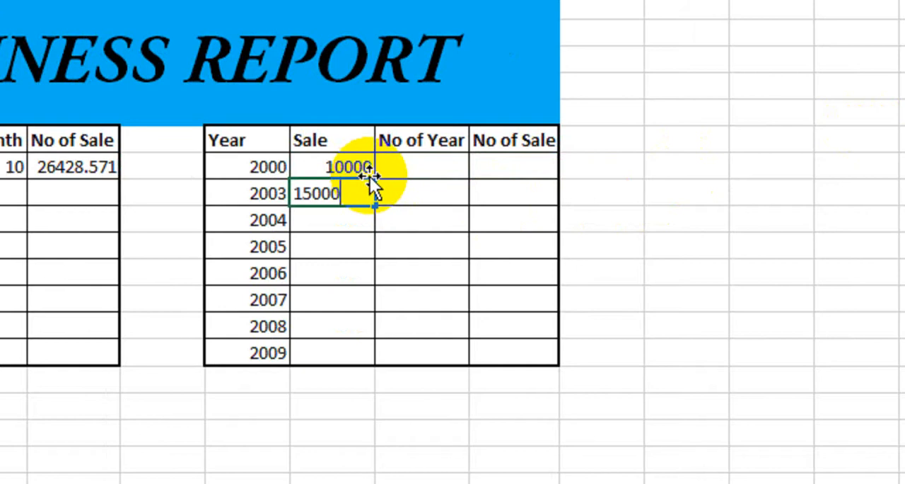
{"action": "key", "text": "Return"}
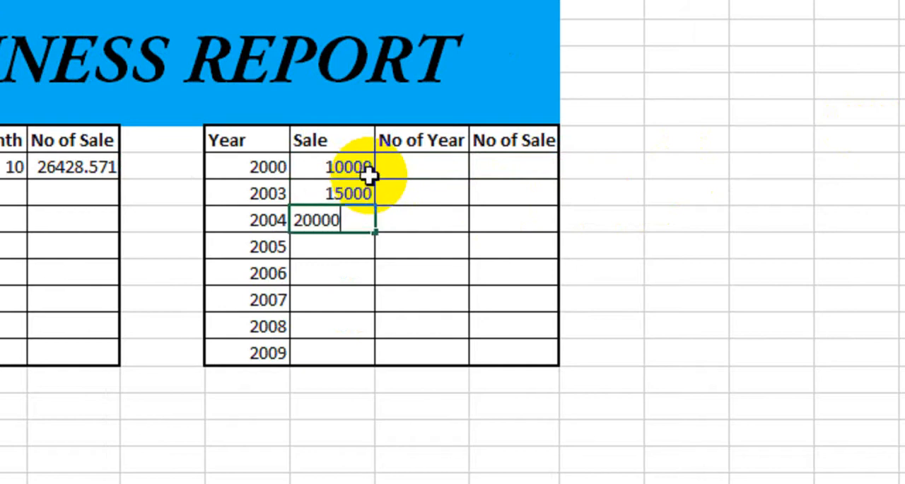
{"action": "key", "text": "Return"}
{"action": "type", "text": "3000"}
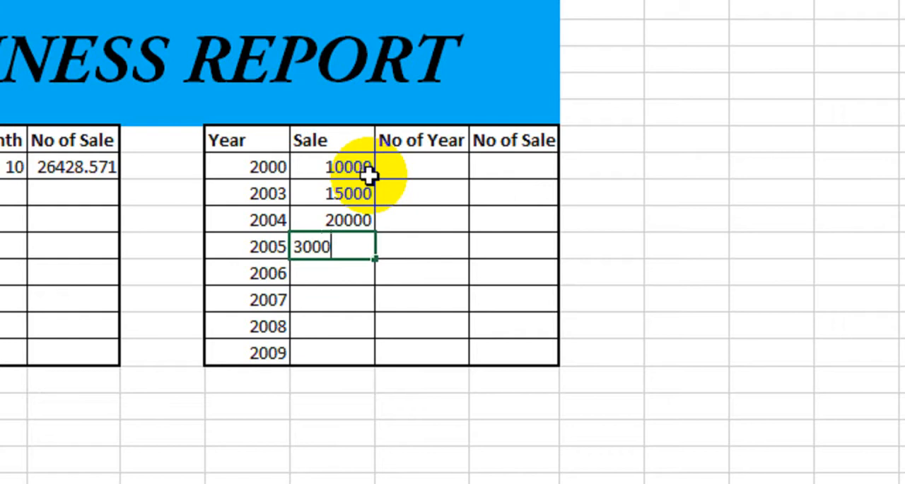
{"action": "type", "text": "0"}
{"action": "key", "text": "Return"}
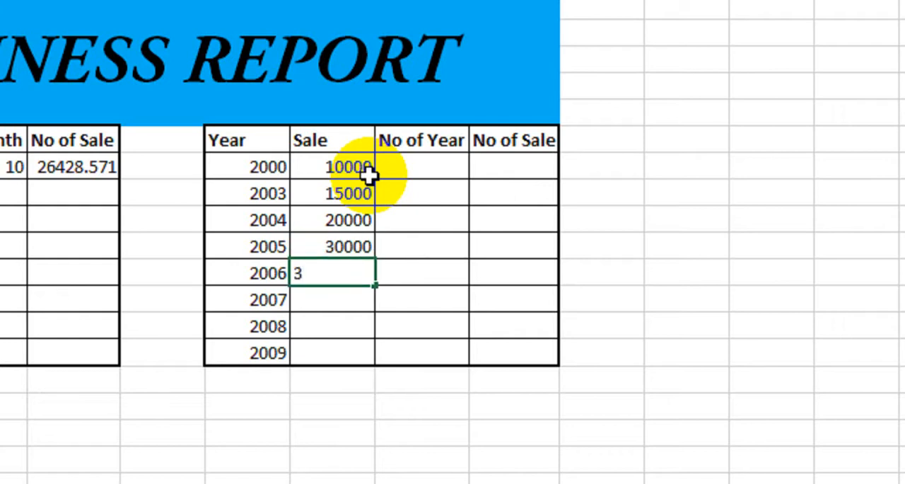
Enter the yearly sales 35000, 40000, 45000 and 50000 in G11:G14
{"action": "type", "text": "35000"}
{"action": "key", "text": "Return"}
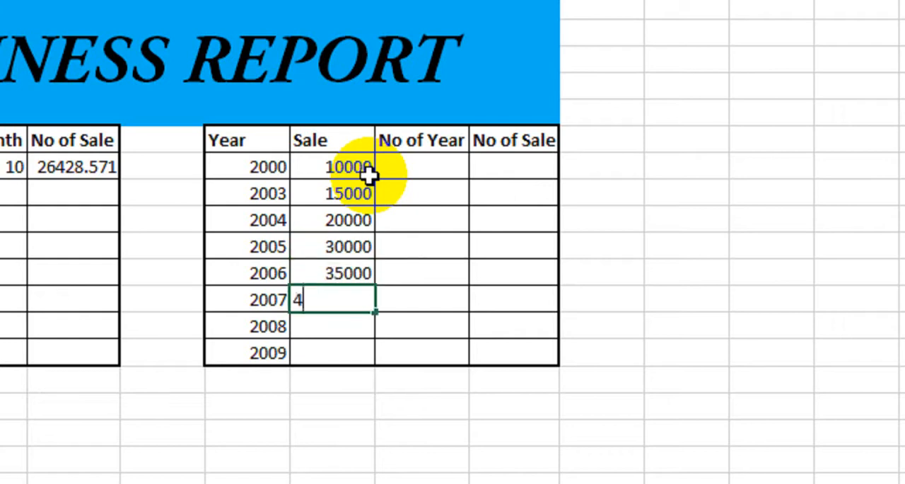
{"action": "type", "text": "40000"}
{"action": "key", "text": "Return"}
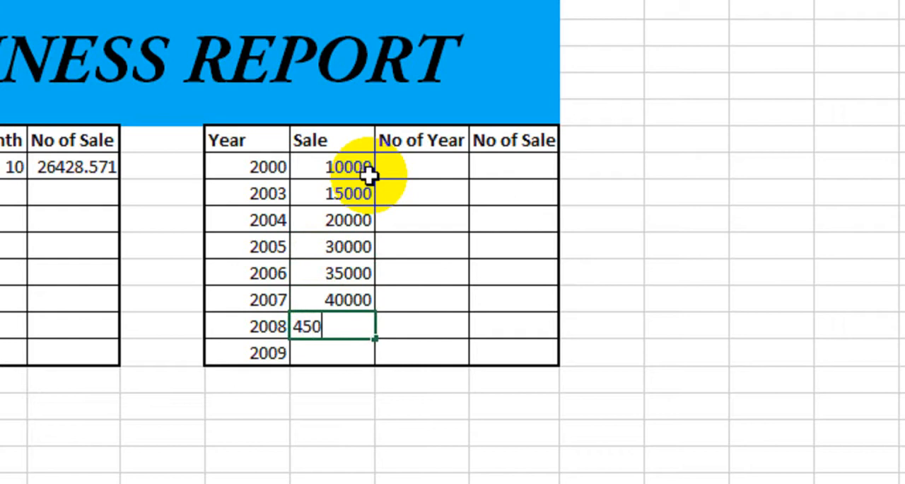
{"action": "key", "text": "Return"}
{"action": "type", "text": "5000"}
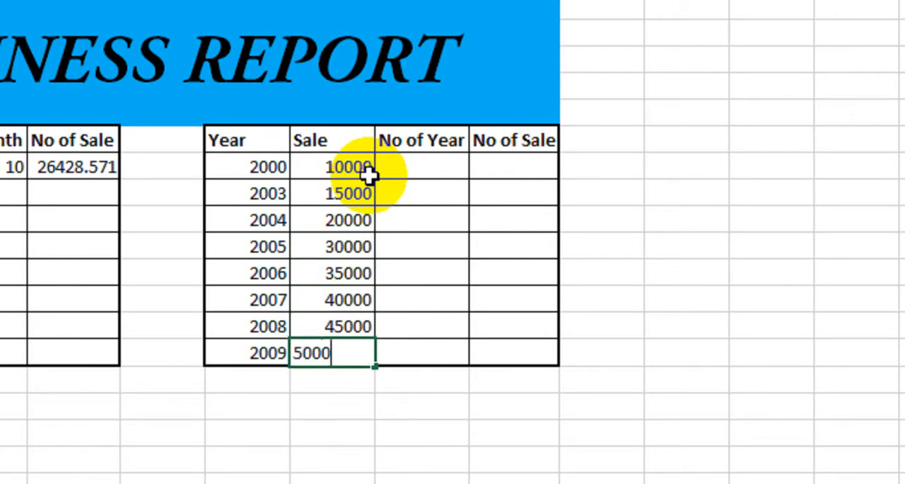
{"action": "type", "text": "0"}
{"action": "key", "text": "Return"}
Enter the formula =FORECAST(H7,G7:G14,F7:F14) in I7 to predict the yearly sale
{"action": "left_click", "coordinate": [500, 174]}
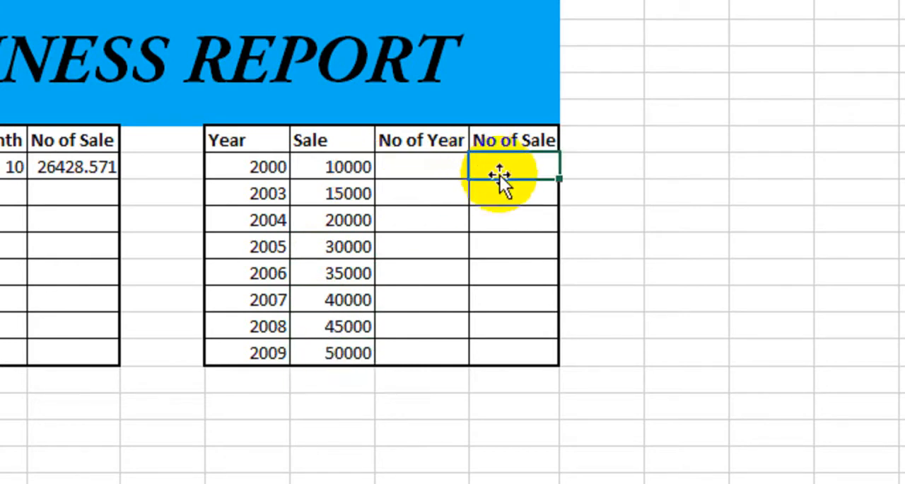
{"action": "type", "text": "=for"}
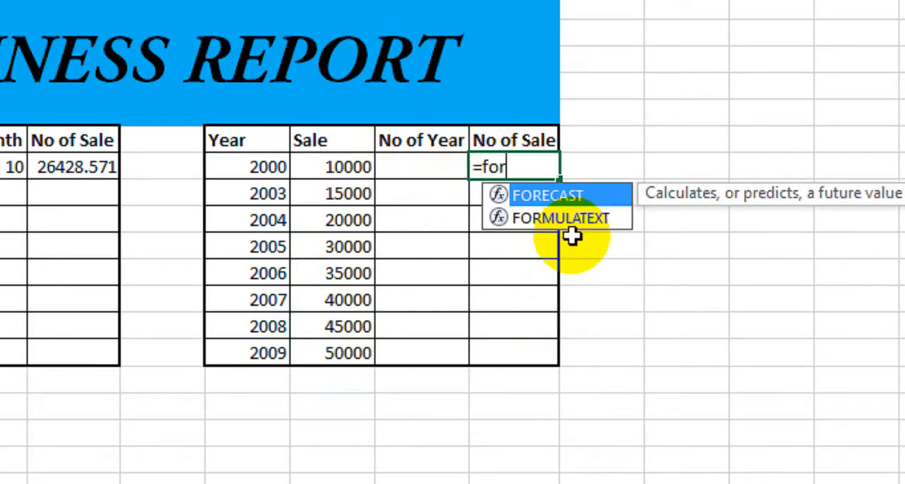
{"action": "key", "text": "Tab"}
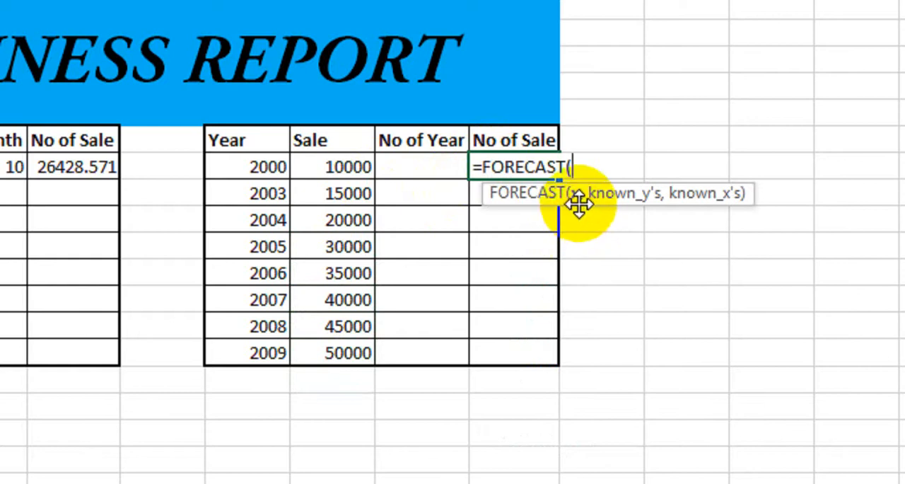
{"action": "left_click", "coordinate": [440, 167]}
{"action": "type", "text": ","}
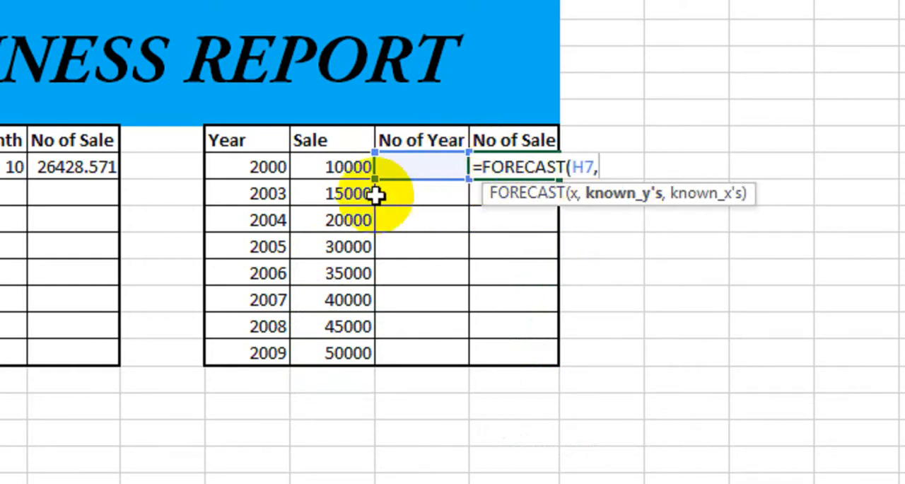
{"action": "left_click_drag", "start_coordinate": [333, 176], "coordinate": [341, 343]}
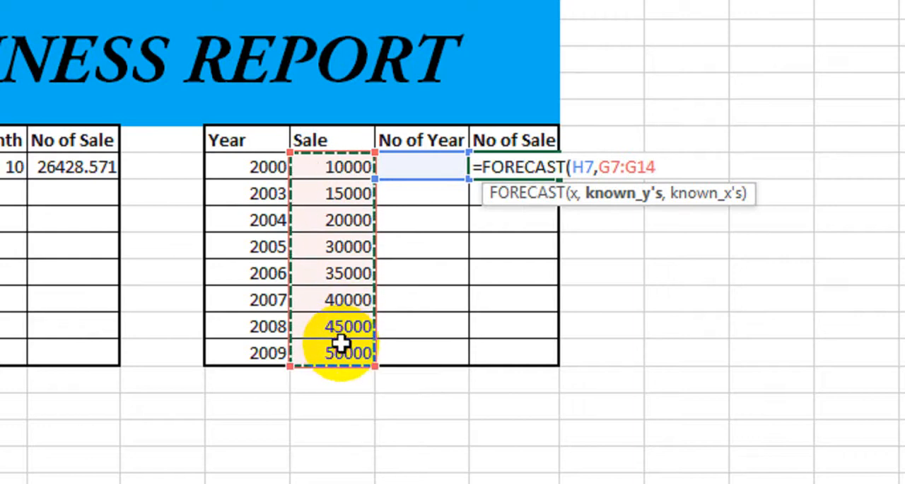
{"action": "type", "text": ","}
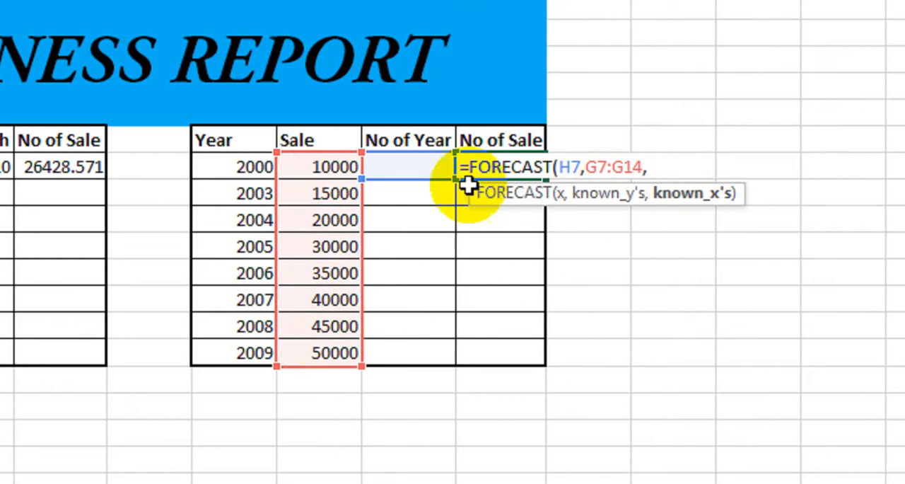
{"action": "left_click_drag", "start_coordinate": [259, 167], "coordinate": [250, 350]}
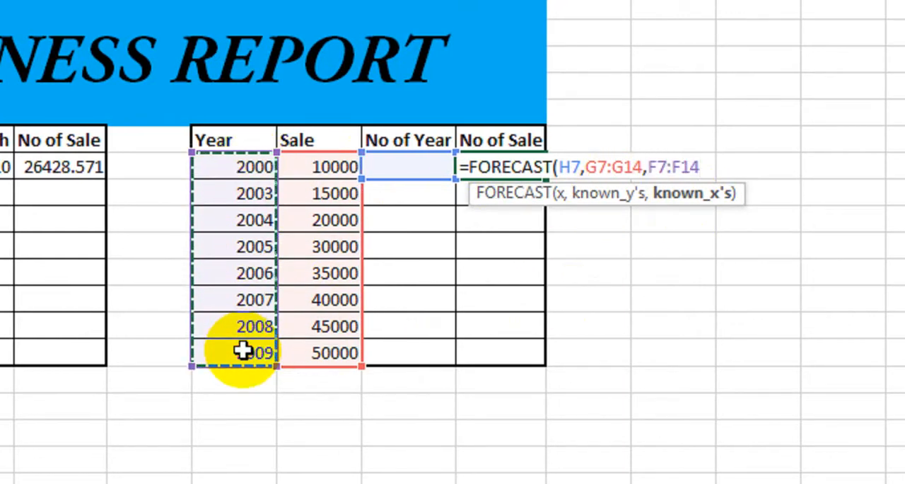
{"action": "type", "text": ")"}
{"action": "key", "text": "Return"}
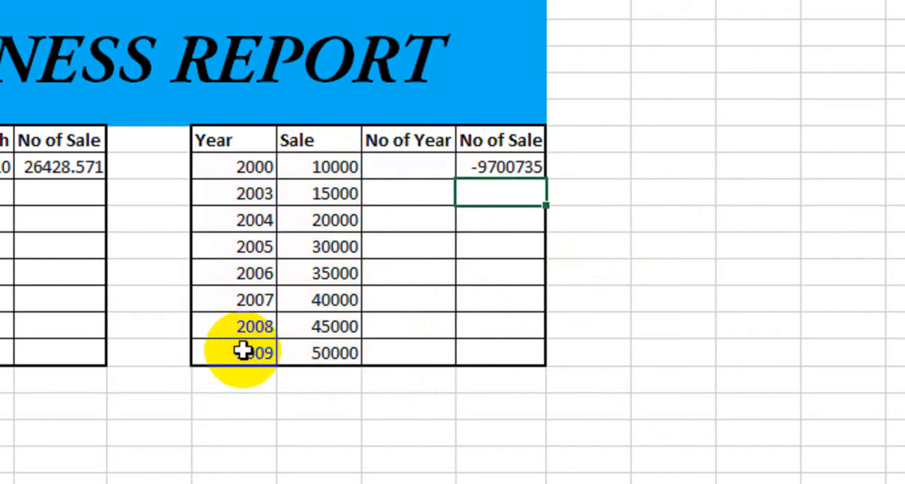
Try 2010 and 2000 in H7 as the year to forecast
{"action": "left_click", "coordinate": [406, 163]}
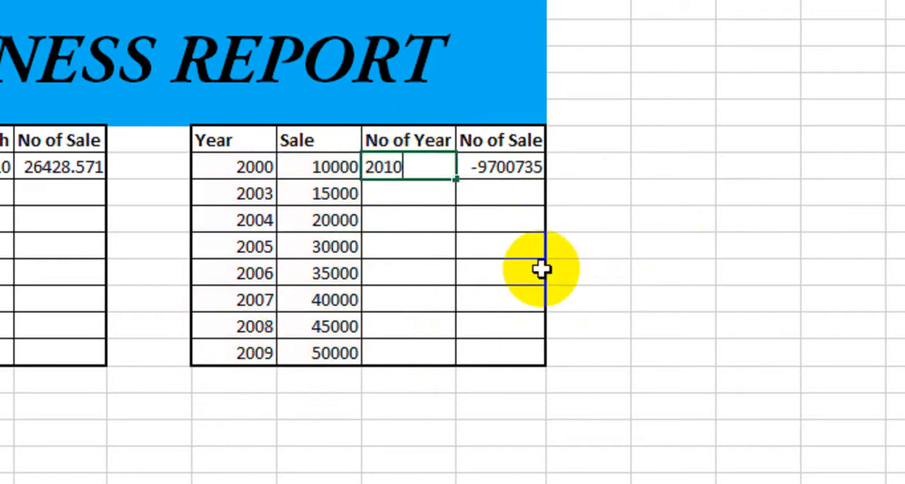
{"action": "key", "text": "Return"}
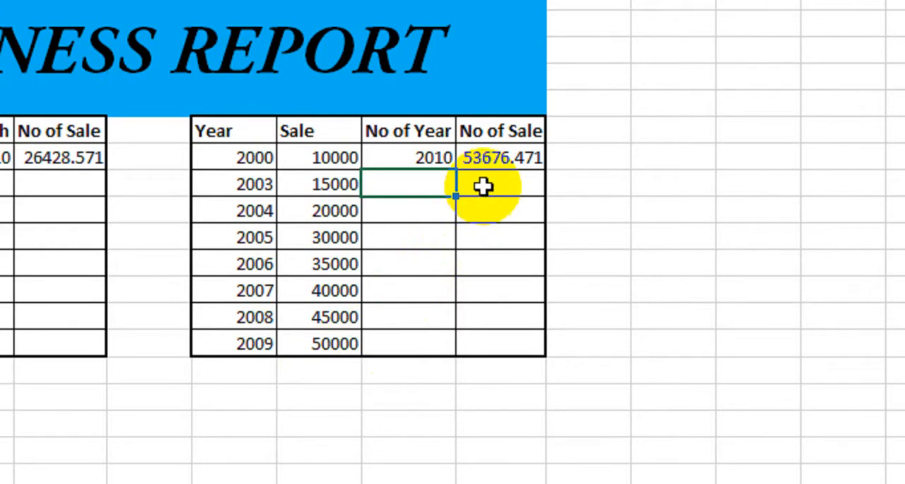
{"action": "left_click", "coordinate": [491, 160]}
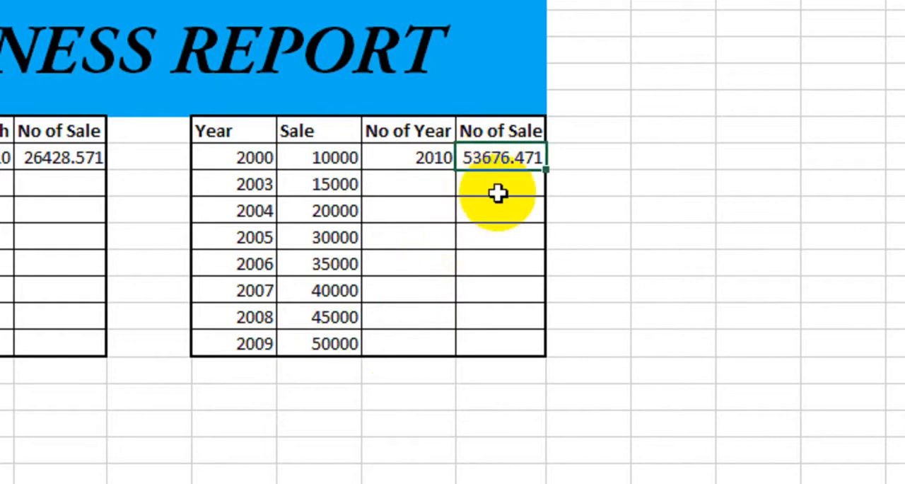
{"action": "left_click", "coordinate": [443, 164]}
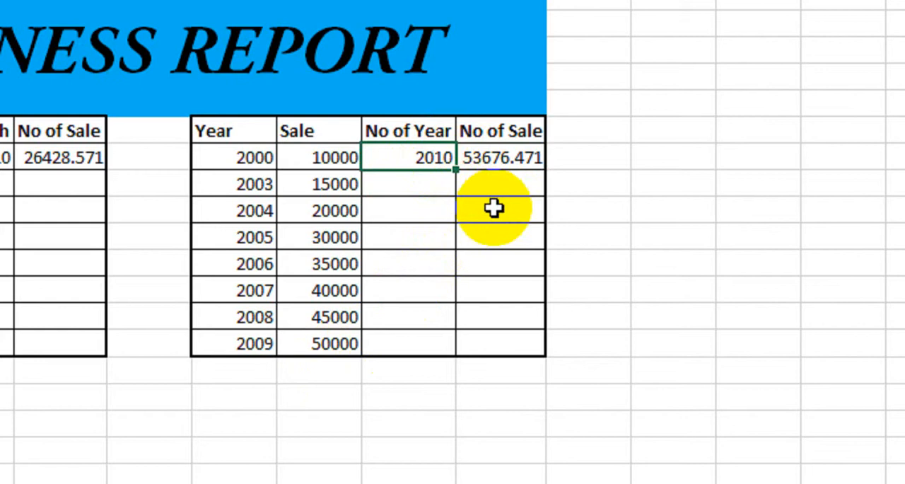
{"action": "key", "text": "Return"}
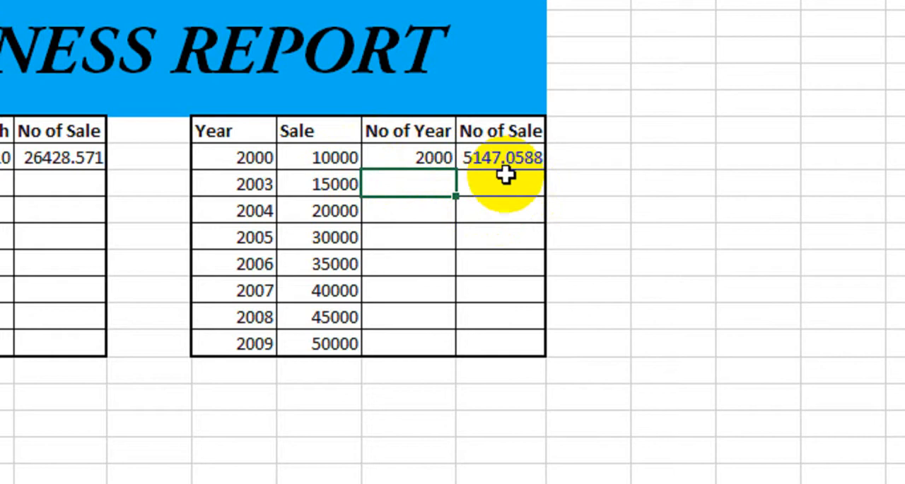
Set the year to forecast in H7 to 2006 and compare the prediction with the actual 2006 sale in G11
{"action": "left_click", "coordinate": [404, 162]}
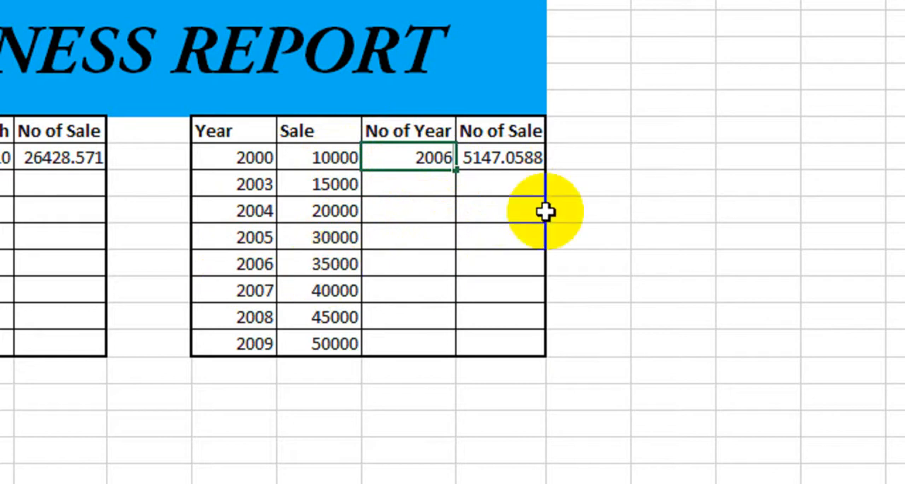
{"action": "key", "text": "Return"}
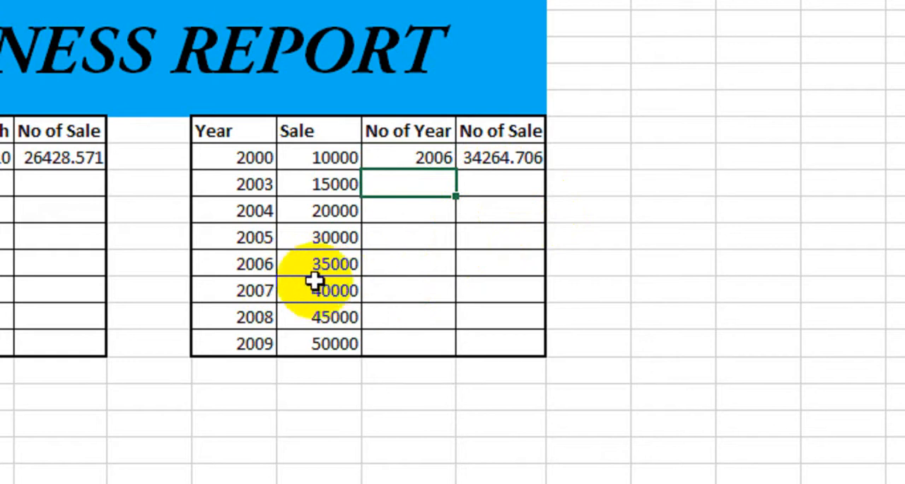
{"action": "left_click", "coordinate": [337, 271]}
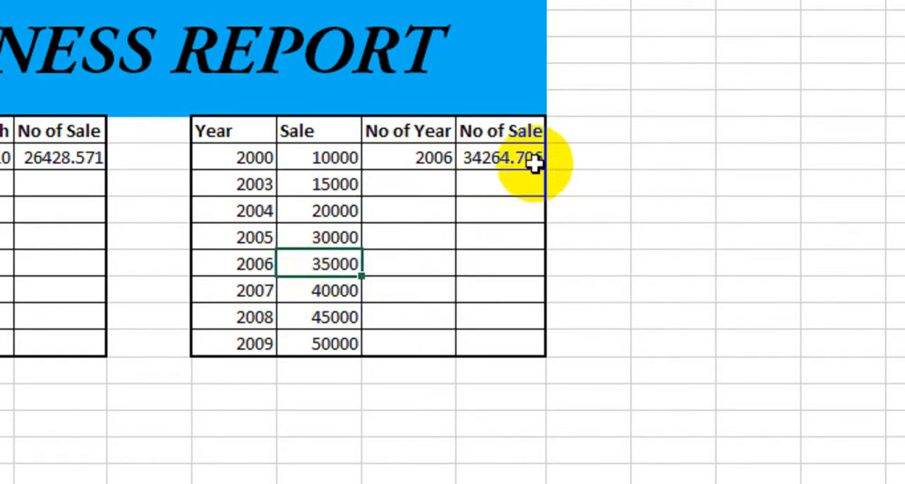
{"action": "mouse_move", "coordinate": [561, 154]}
{"action": "left_mouse_down"}
{"action": "mouse_move", "coordinate": [504, 168]}
{"action": "mouse_move", "coordinate": [444, 158]}
{"action": "mouse_move", "coordinate": [441, 205]}
{"action": "mouse_move", "coordinate": [428, 167]}
{"action": "left_mouse_up"}
{"action": "left_click", "coordinate": [598, 166]}
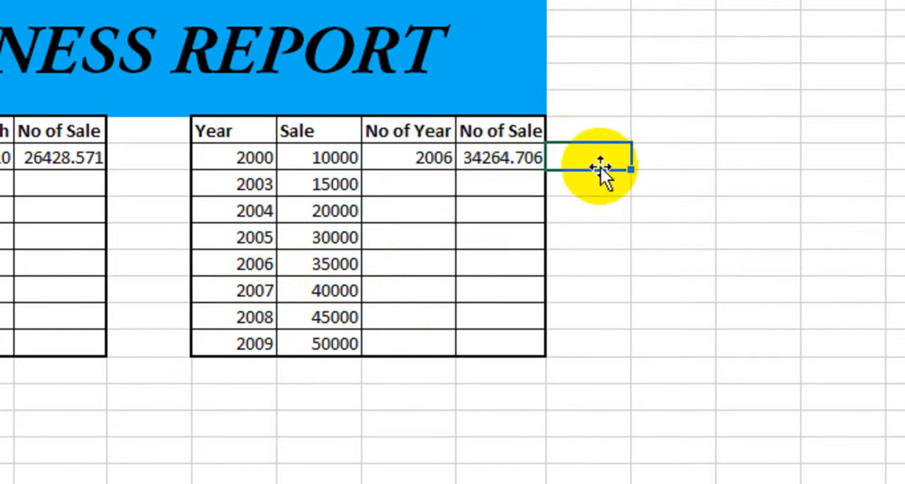
{"action": "scroll", "coordinate": [248, 412], "scroll_direction": "down", "scroll_amount": 2}
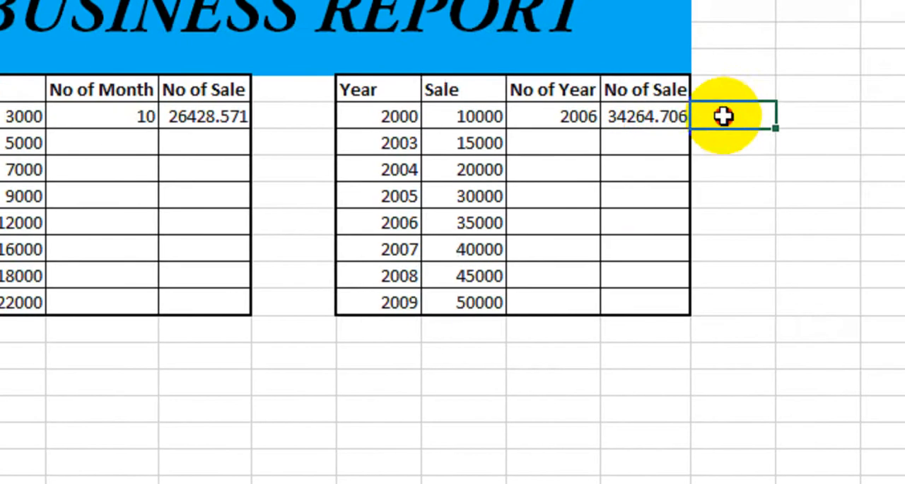
Clear the forecast year and the forecast formula from H7:I7 in the yearly table
{"action": "left_click_drag", "start_coordinate": [723, 116], "coordinate": [550, 113]}
{"action": "key", "text": "Delete"}
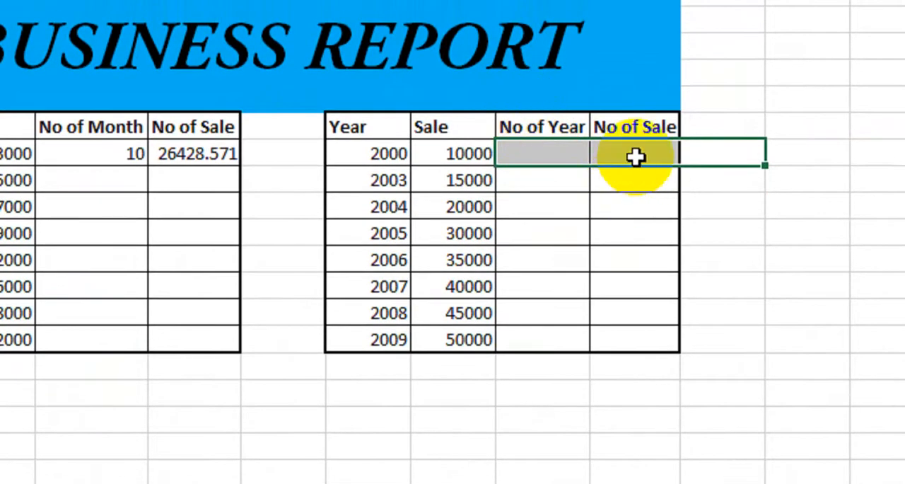
{"action": "key", "text": "Right"}
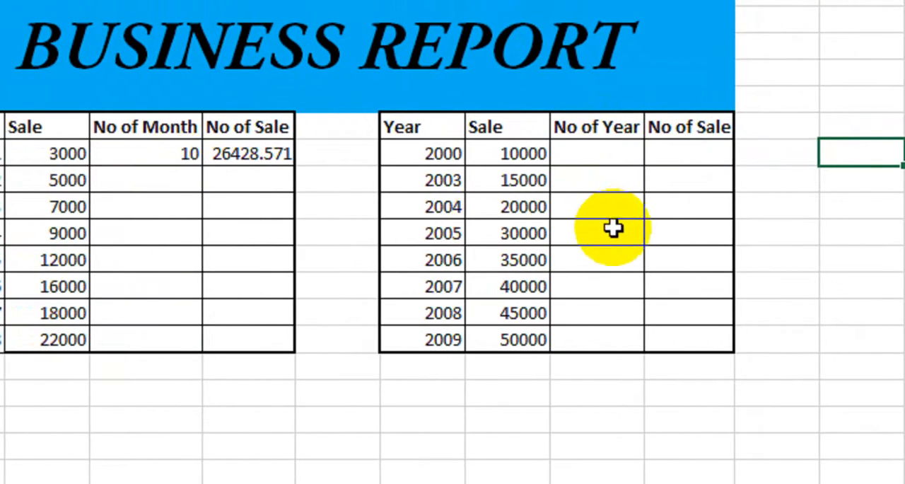
Enter =FORECAST(F7,G7:G14,F7:F14) in I7 to predict the sale for the year in F7
{"action": "left_click", "coordinate": [690, 154]}
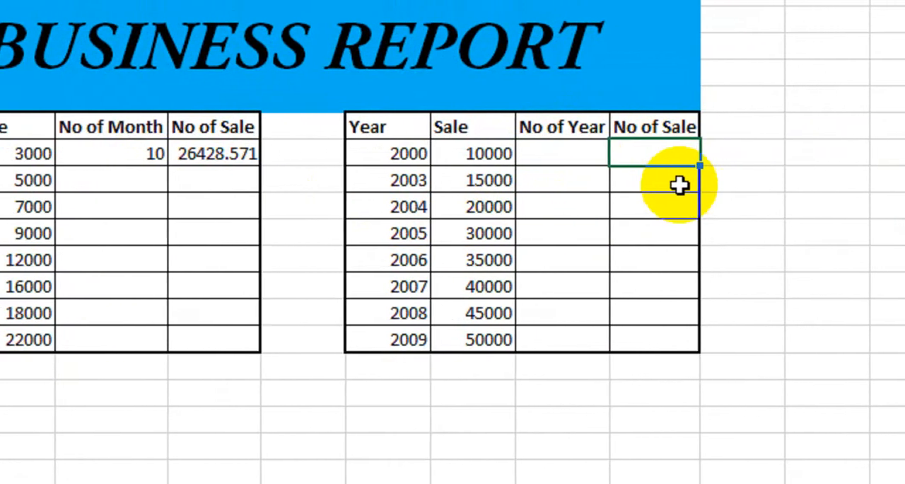
{"action": "type", "text": "=for"}
{"action": "key", "text": "Tab"}
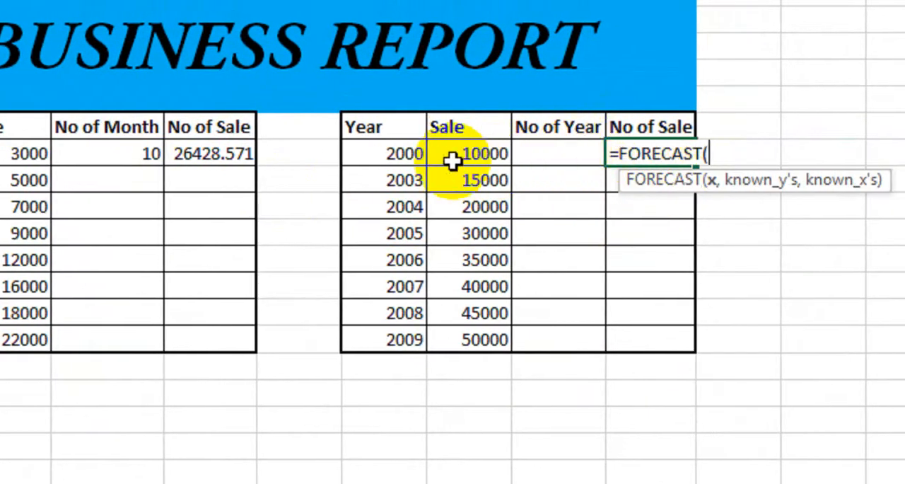
{"action": "left_click", "coordinate": [406, 154]}
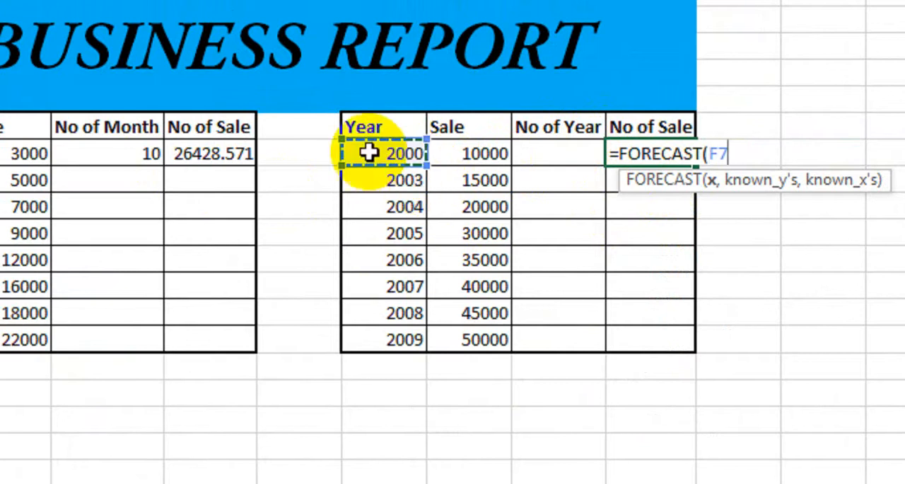
{"action": "type", "text": ","}
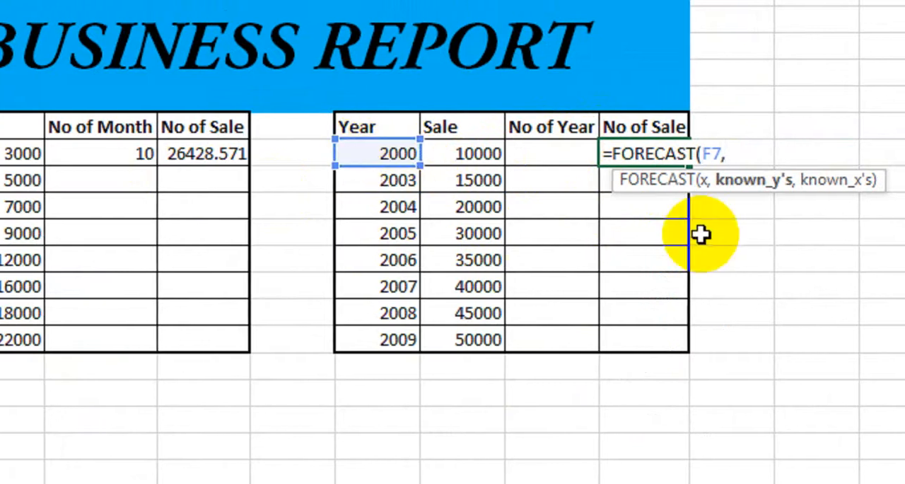
{"action": "left_click_drag", "start_coordinate": [408, 154], "coordinate": [395, 331]}
{"action": "type", "text": ","}
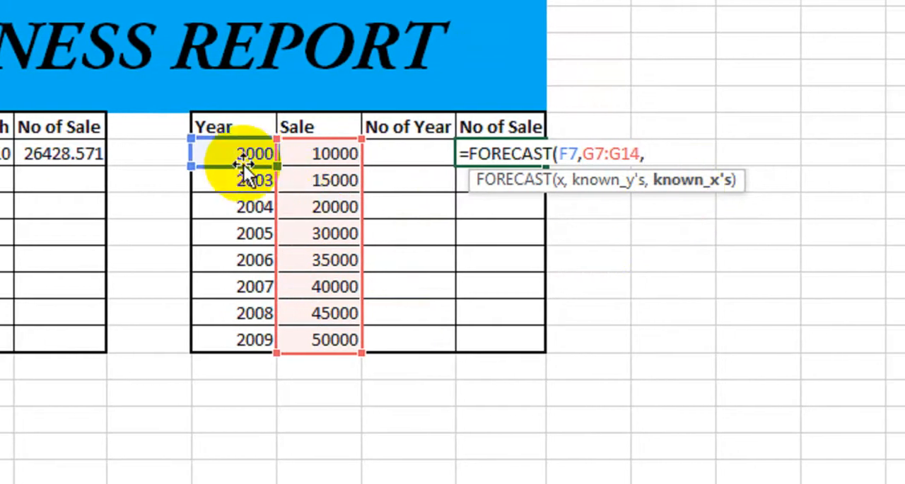
{"action": "left_click_drag", "start_coordinate": [240, 163], "coordinate": [230, 329]}
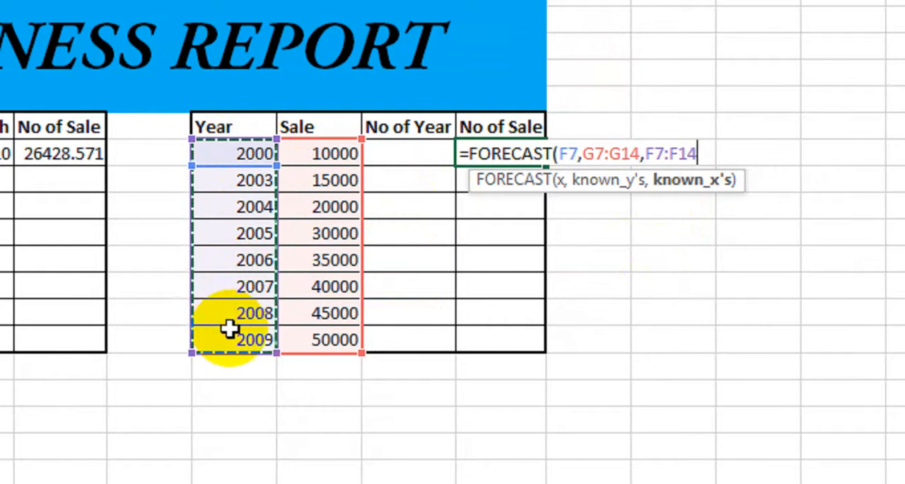
{"action": "key", "text": "Return"}
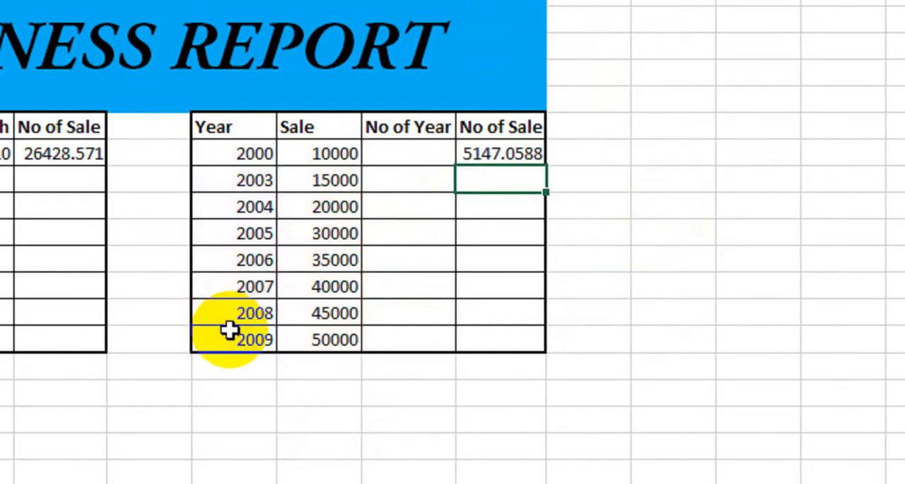
Fill the forecast formula from I7 down to I14 and check the copied results
{"action": "left_click", "coordinate": [530, 139]}
{"action": "left_click_drag", "start_coordinate": [548, 166], "coordinate": [521, 343]}
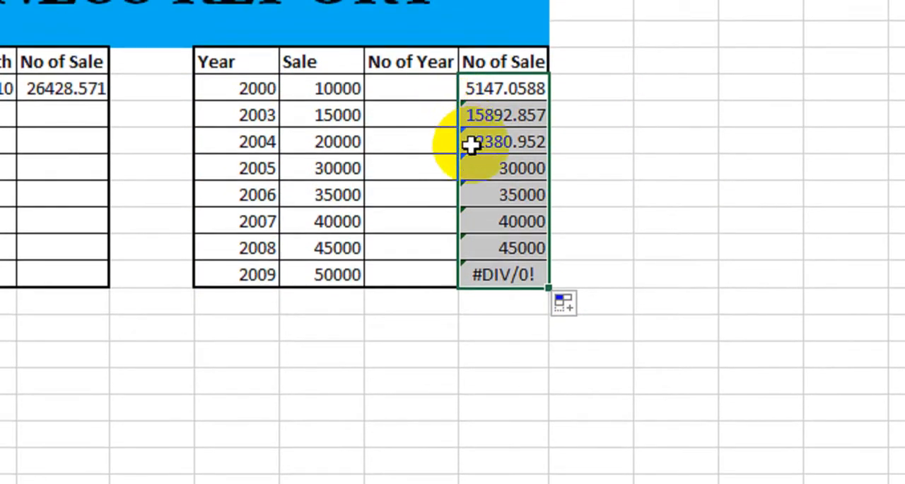
{"action": "left_click", "coordinate": [498, 119]}
{"action": "key", "text": "ctrl+Down"}
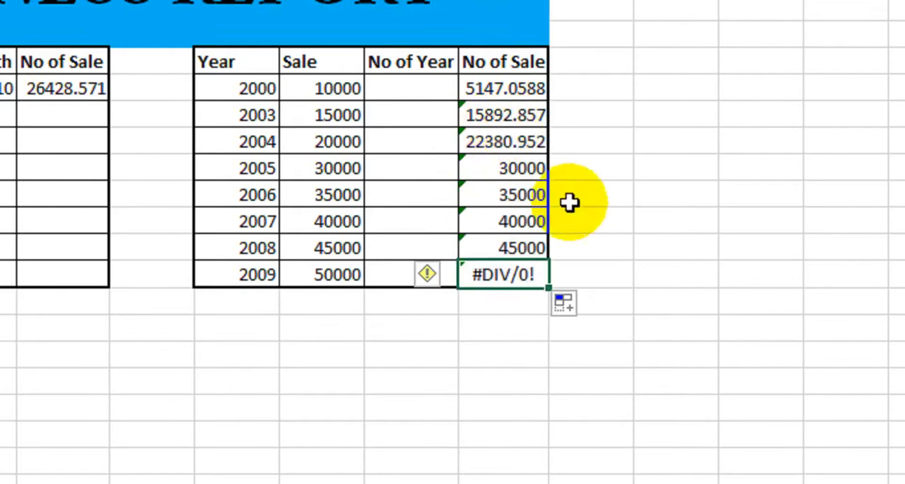
{"action": "double_click", "coordinate": [520, 161]}
{"action": "left_click", "coordinate": [520, 194]}
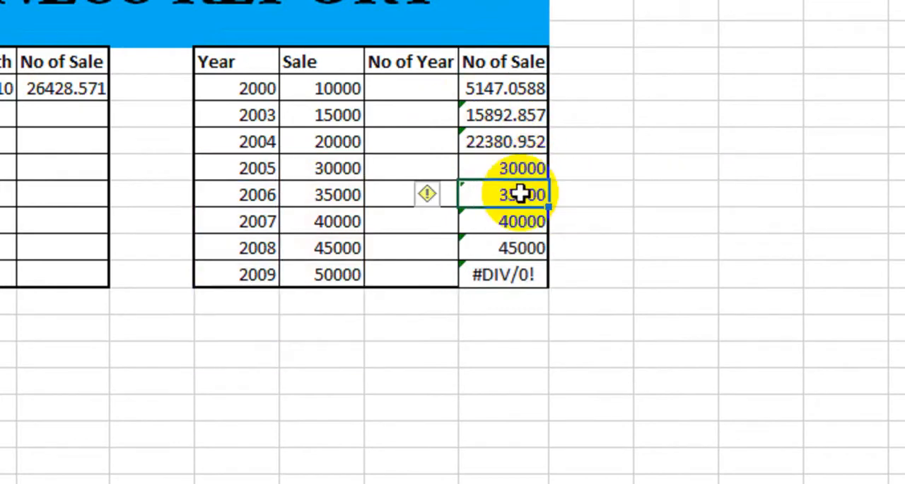
Make the known ranges in I7's forecast formula absolute as $G$7:$G$14 and $F$7:$F$14, and fill the formula down to I14
{"action": "double_click", "coordinate": [507, 83]}
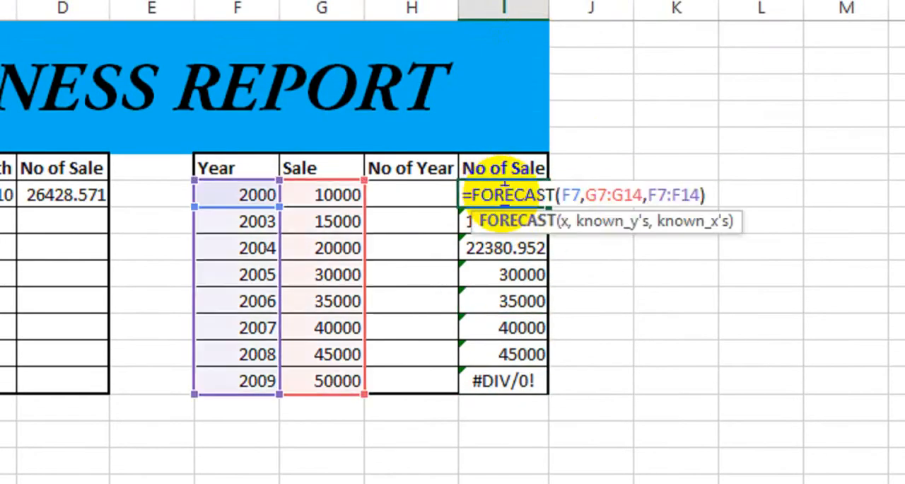
{"action": "left_click_drag", "start_coordinate": [581, 203], "coordinate": [564, 199]}
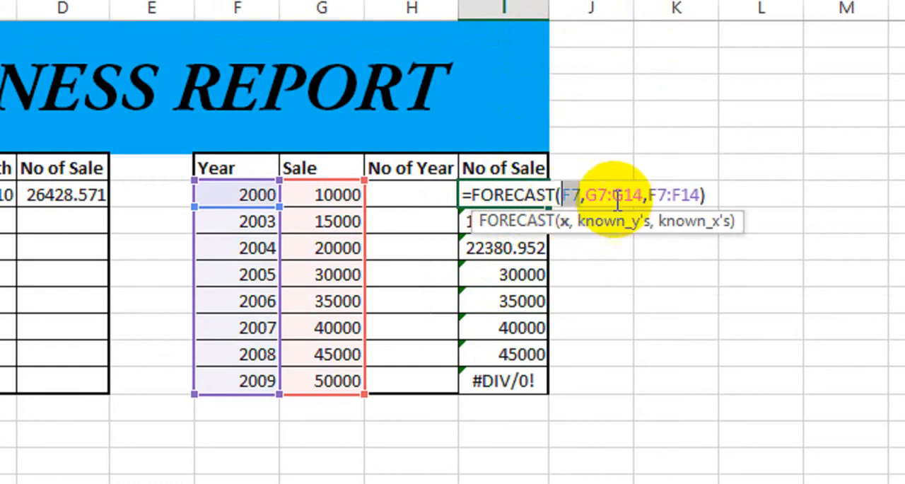
{"action": "left_click_drag", "start_coordinate": [640, 200], "coordinate": [586, 200]}
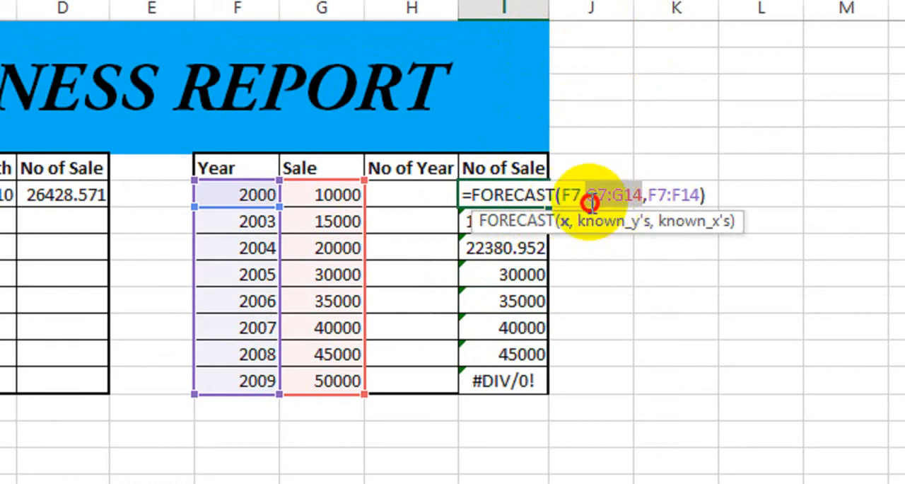
{"action": "key", "text": "F4"}
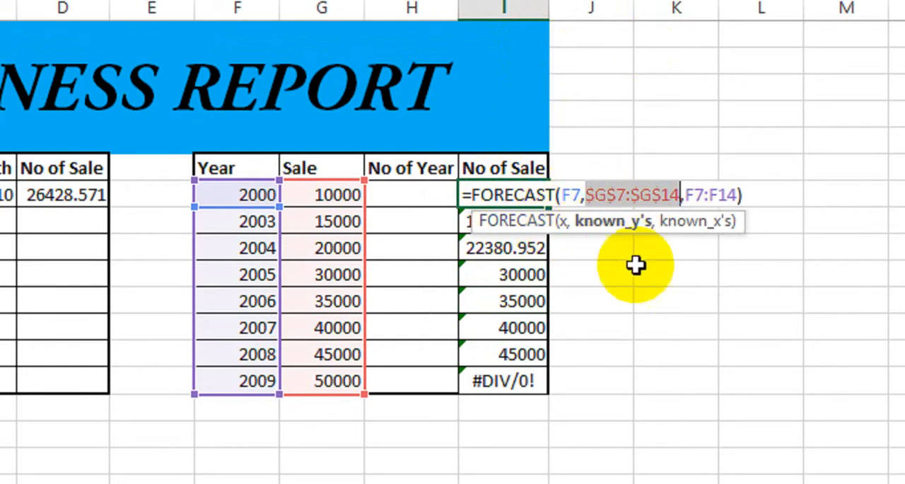
{"action": "left_click_drag", "start_coordinate": [683, 202], "coordinate": [632, 202]}
{"action": "key", "text": "F4"}
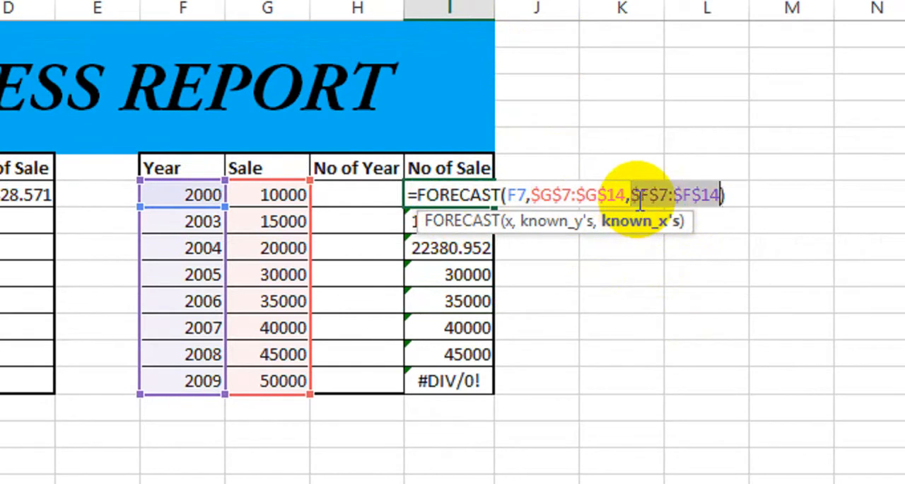
{"action": "key", "text": "Return"}
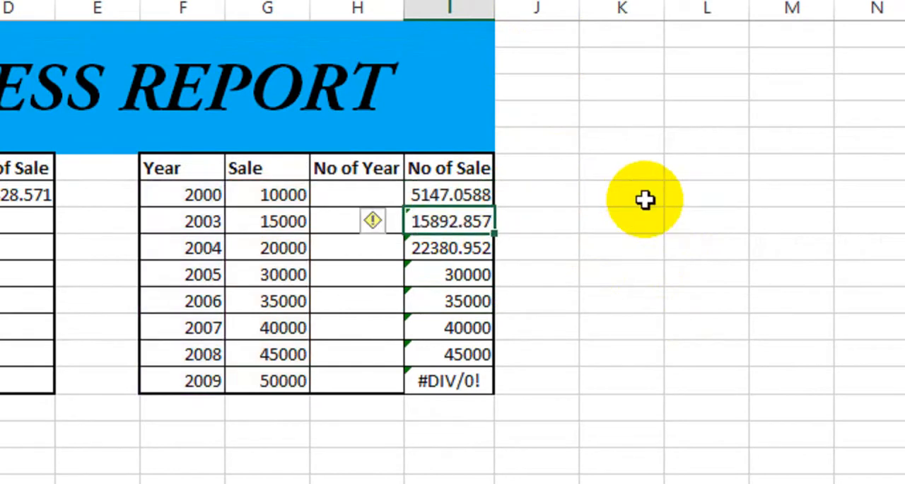
{"action": "left_click", "coordinate": [460, 196]}
{"action": "left_click_drag", "start_coordinate": [494, 212], "coordinate": [474, 380]}
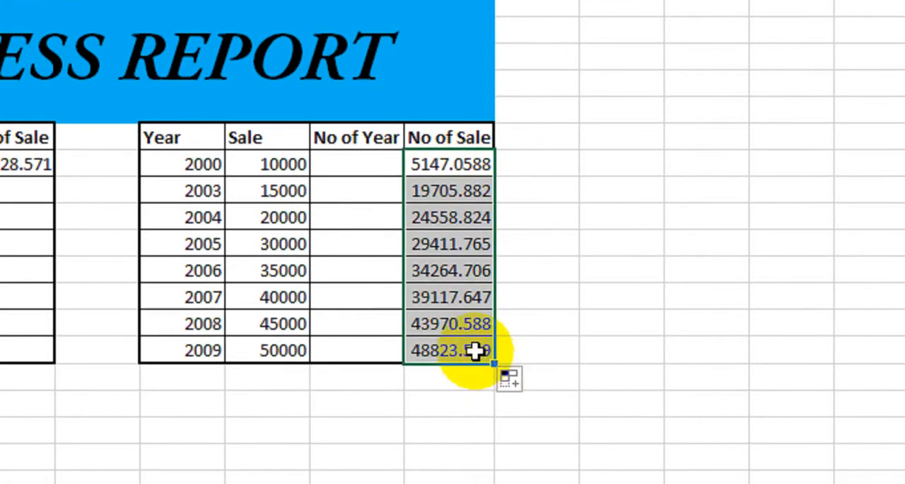
Compare the forecast sales with the actual sales in the yearly table for 2003 through 2007
{"action": "left_click", "coordinate": [427, 191]}
{"action": "left_click", "coordinate": [450, 217]}
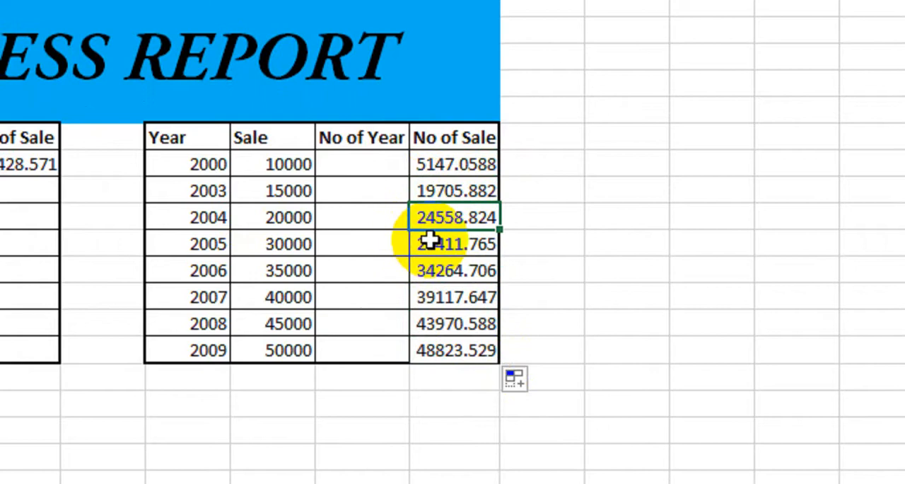
{"action": "left_click", "coordinate": [290, 221]}
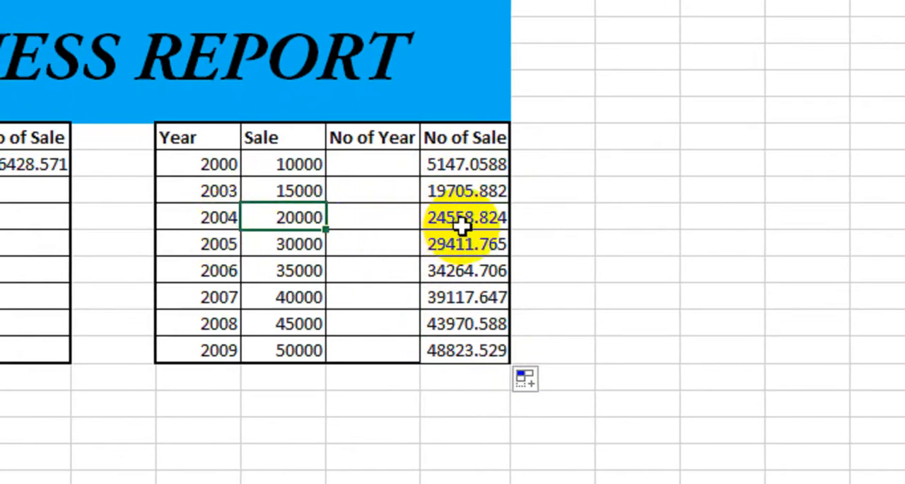
{"action": "left_click", "coordinate": [300, 245]}
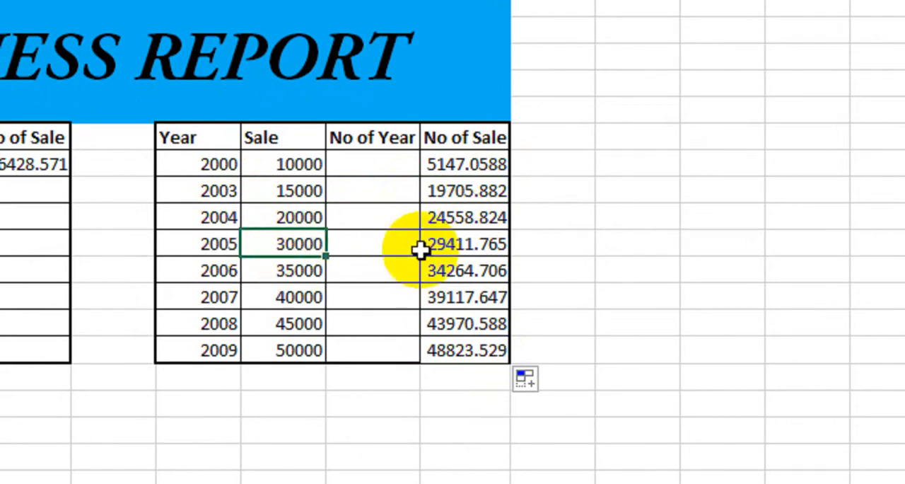
{"action": "left_click", "coordinate": [473, 250]}
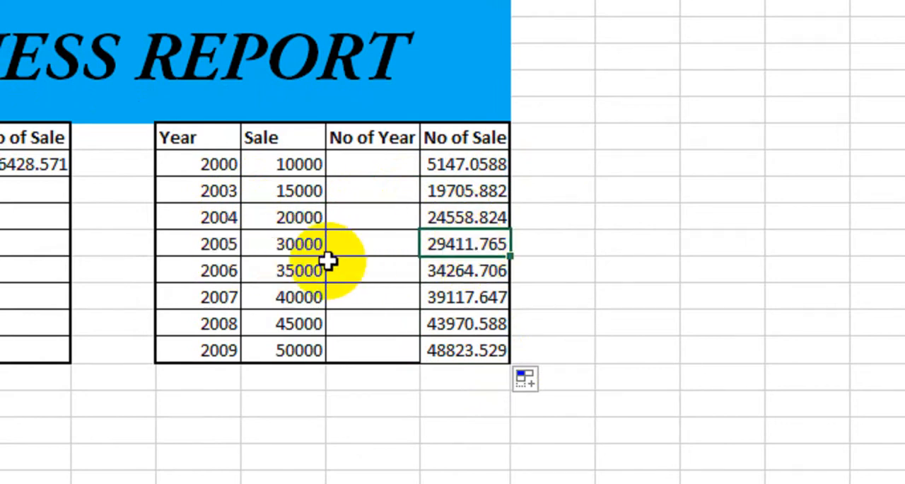
{"action": "left_click_drag", "start_coordinate": [198, 247], "coordinate": [435, 242]}
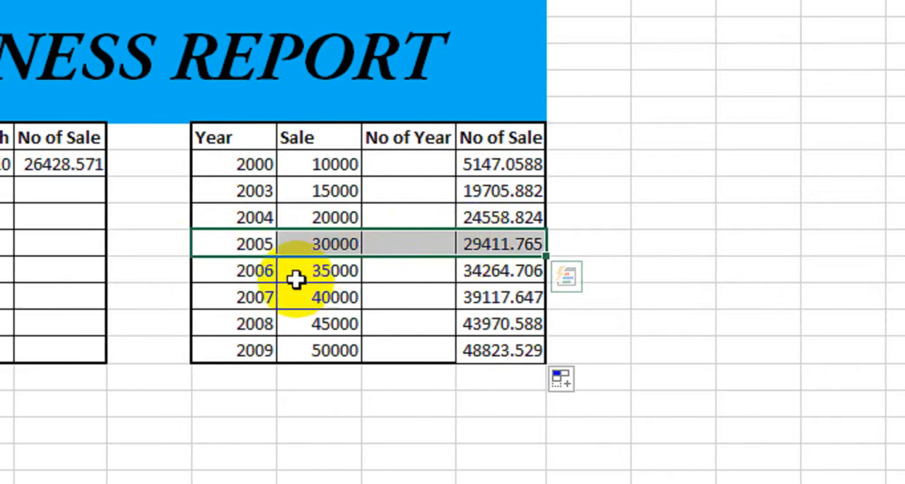
{"action": "left_click_drag", "start_coordinate": [226, 271], "coordinate": [292, 273]}
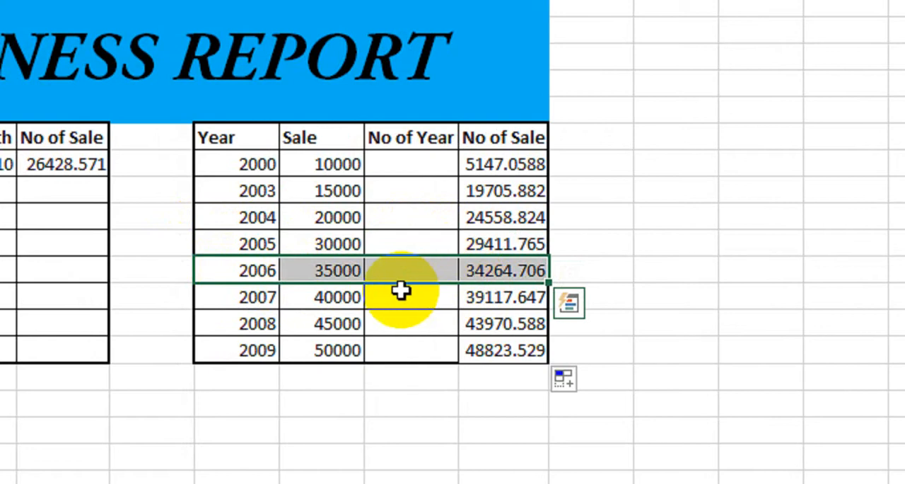
{"action": "left_click_drag", "start_coordinate": [276, 301], "coordinate": [430, 297]}
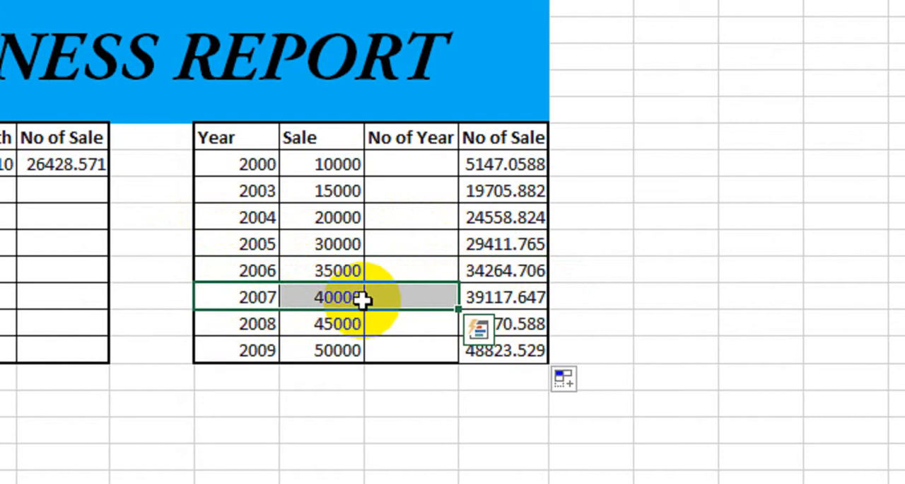
Extend the forecast formula from I14 down to I17 and enter the years 2010, 2011 and 2012 in F15:F17
{"action": "left_click", "coordinate": [509, 273]}
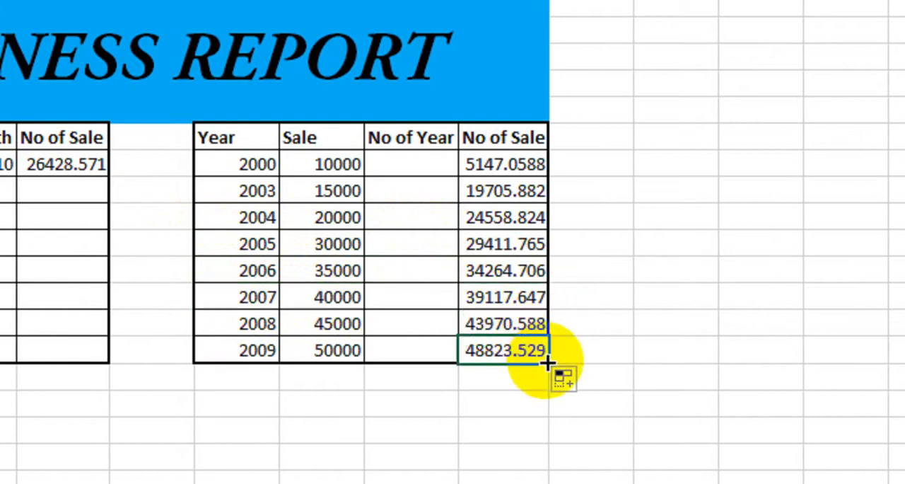
{"action": "left_click_drag", "start_coordinate": [548, 362], "coordinate": [545, 314]}
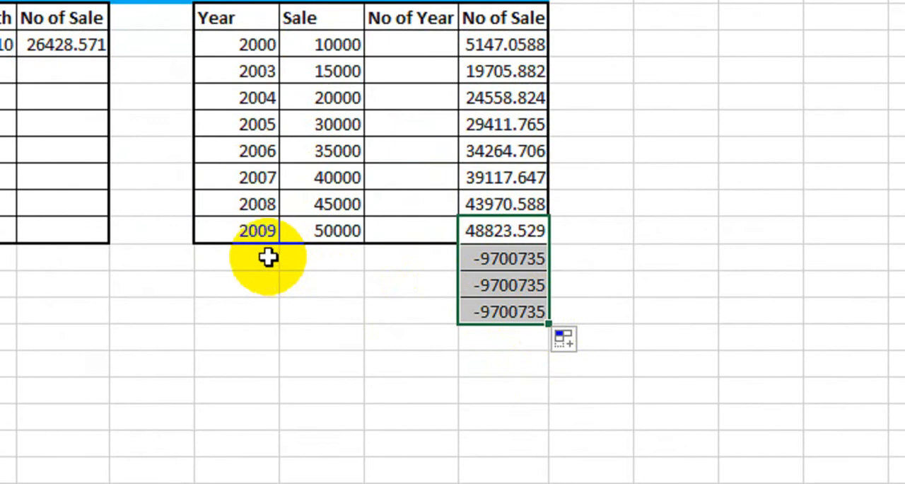
{"action": "left_click", "coordinate": [233, 256]}
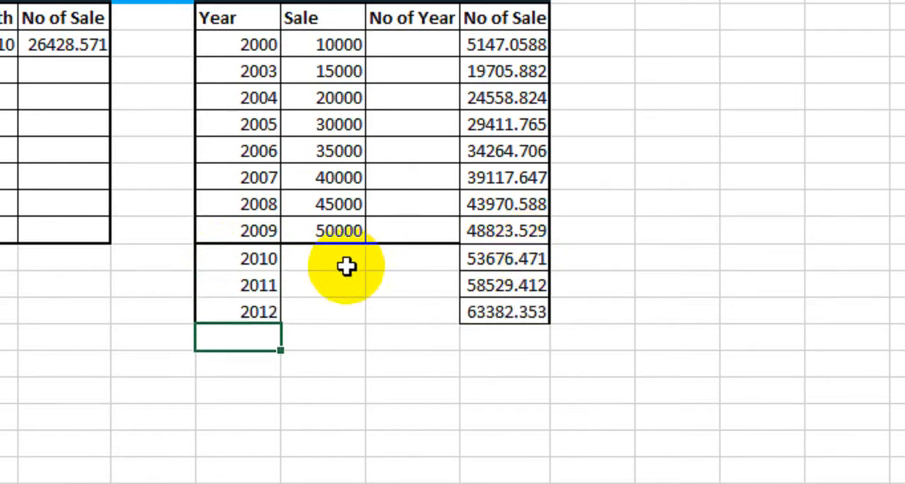
Check the predicted sales for the years 2010, 2011 and 2012 against their empty Sale cells
{"action": "left_click_drag", "start_coordinate": [327, 266], "coordinate": [330, 302]}
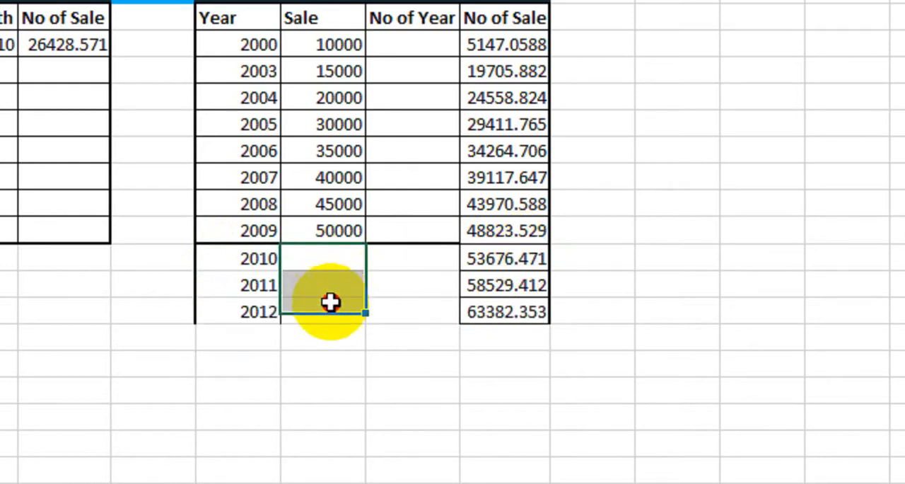
{"action": "left_click", "coordinate": [268, 261]}
{"action": "left_click", "coordinate": [466, 260]}
{"action": "left_click", "coordinate": [239, 267]}
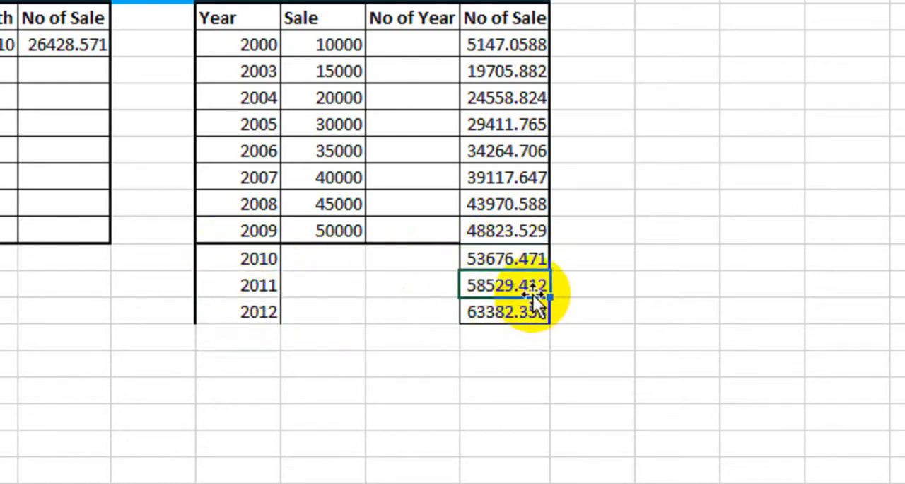
{"action": "left_click", "coordinate": [255, 314]}
{"action": "left_click", "coordinate": [510, 318]}
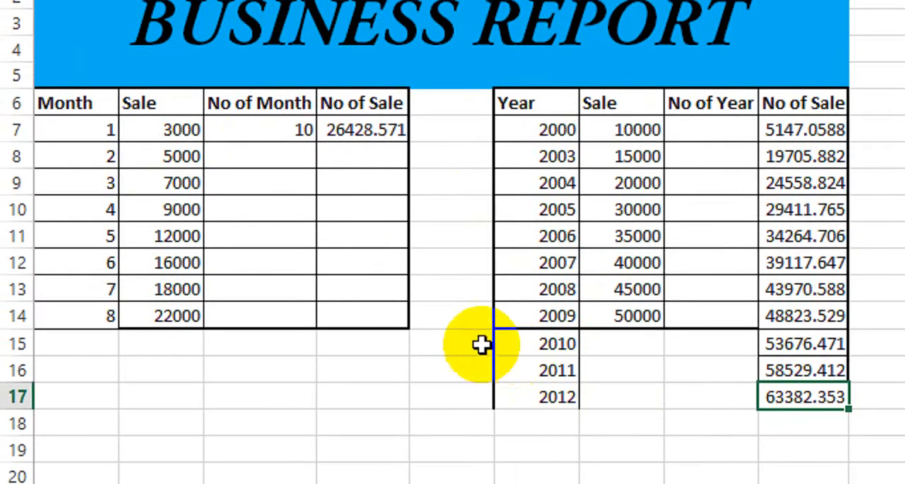
Clear all contents and formatting from the 2010 to 2012 rows below the yearly table
{"action": "left_click_drag", "start_coordinate": [481, 345], "coordinate": [855, 432]}
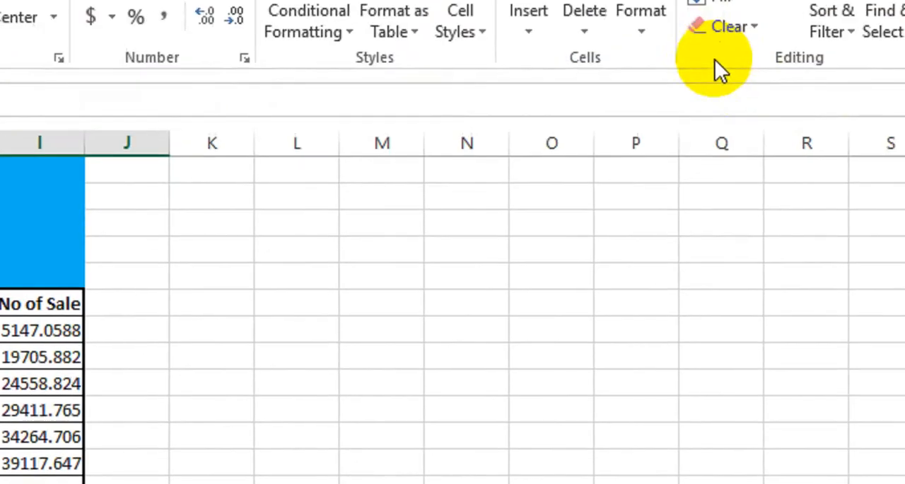
{"action": "left_click", "coordinate": [728, 26]}
{"action": "left_click", "coordinate": [750, 62]}
{"action": "left_click", "coordinate": [148, 392]}
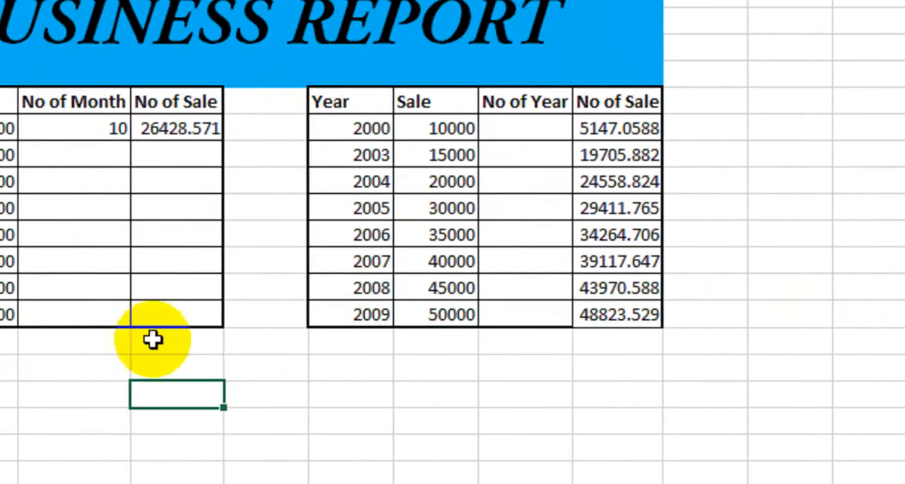
Insert a 2-D Bar of Pie chart from the data in A6:I14 and shift it up towards the report title
{"action": "left_click_drag", "start_coordinate": [111, 125], "coordinate": [749, 313]}
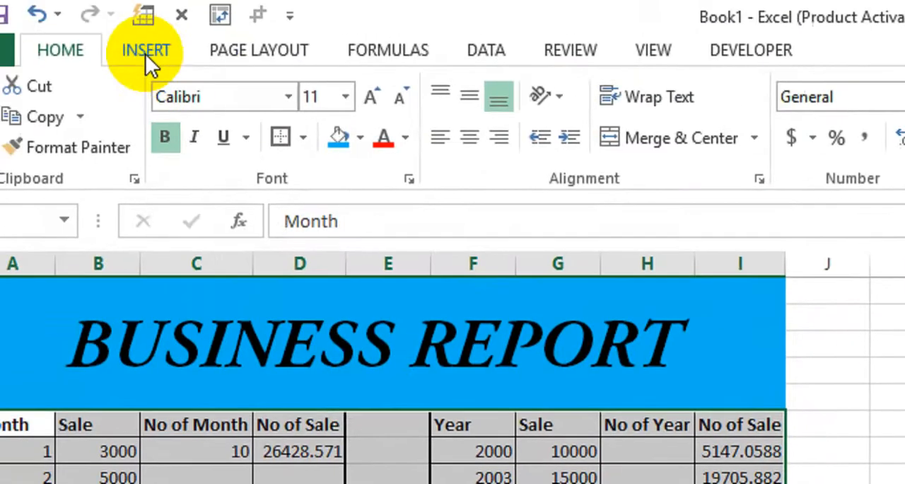
{"action": "left_click", "coordinate": [145, 51]}
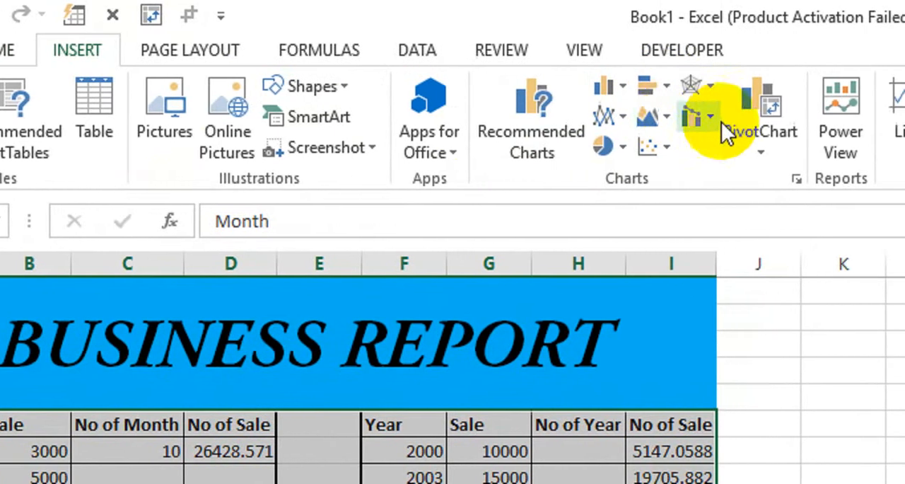
{"action": "left_click", "coordinate": [606, 149]}
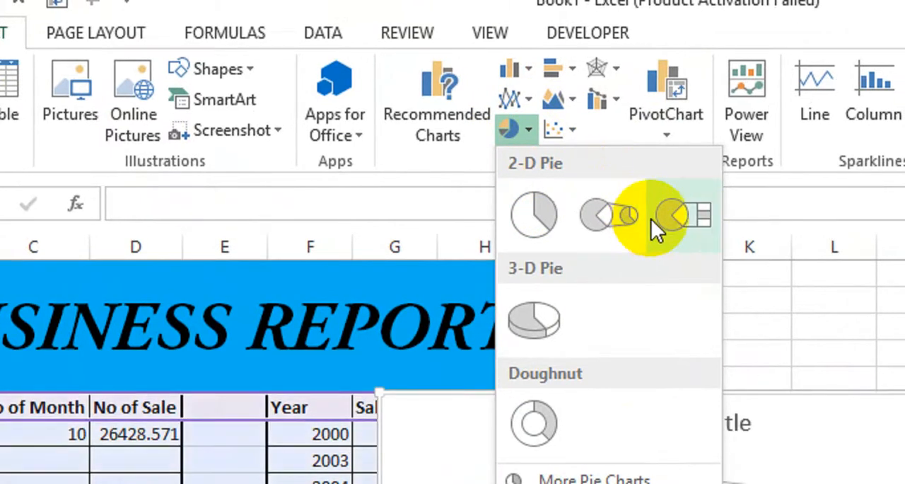
{"action": "left_click", "coordinate": [662, 215]}
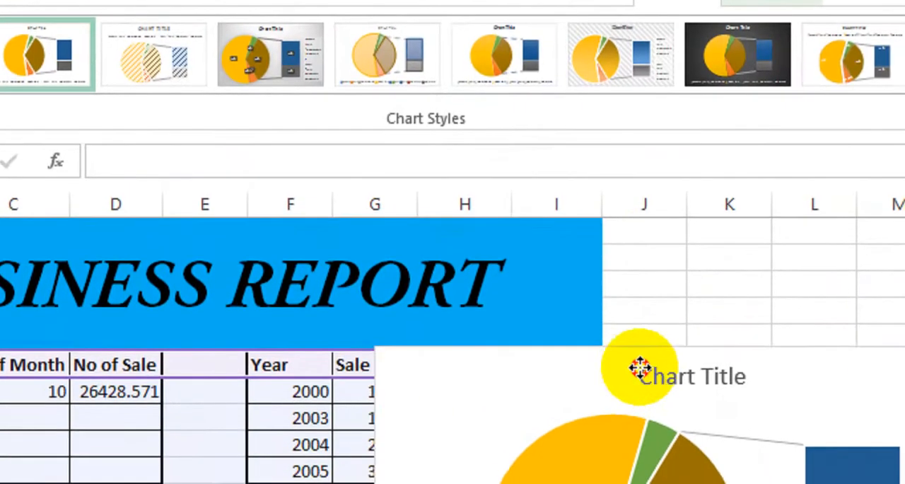
{"action": "left_click_drag", "start_coordinate": [638, 367], "coordinate": [690, 319]}
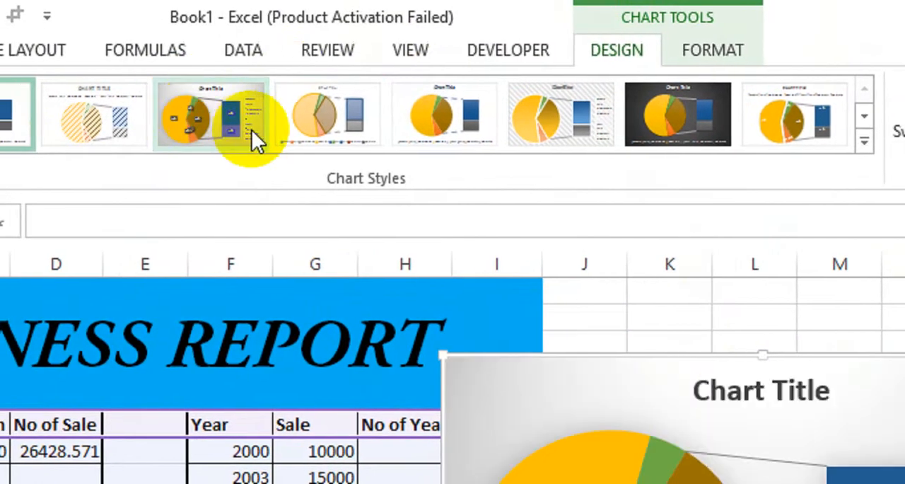
Try several chart styles and apply the one with the light hatched background and percentage labels to the chart
{"action": "left_click", "coordinate": [221, 80]}
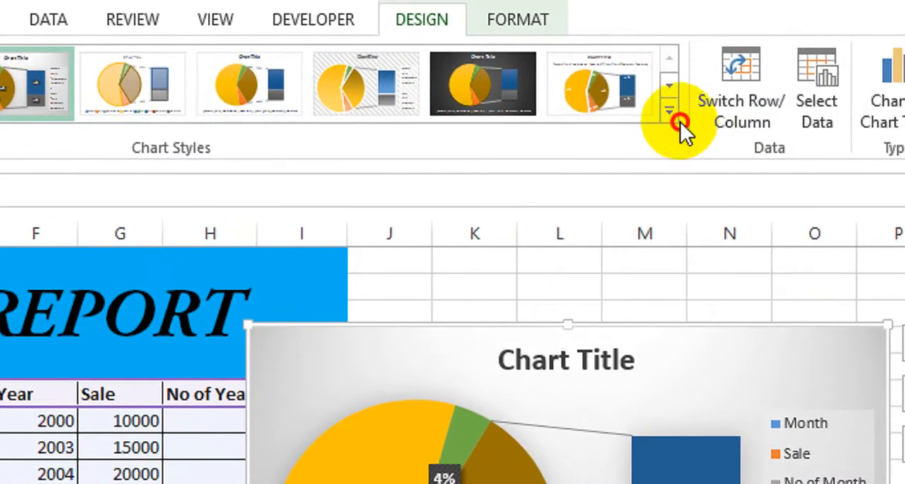
{"action": "left_click", "coordinate": [665, 126]}
{"action": "left_click", "coordinate": [586, 108]}
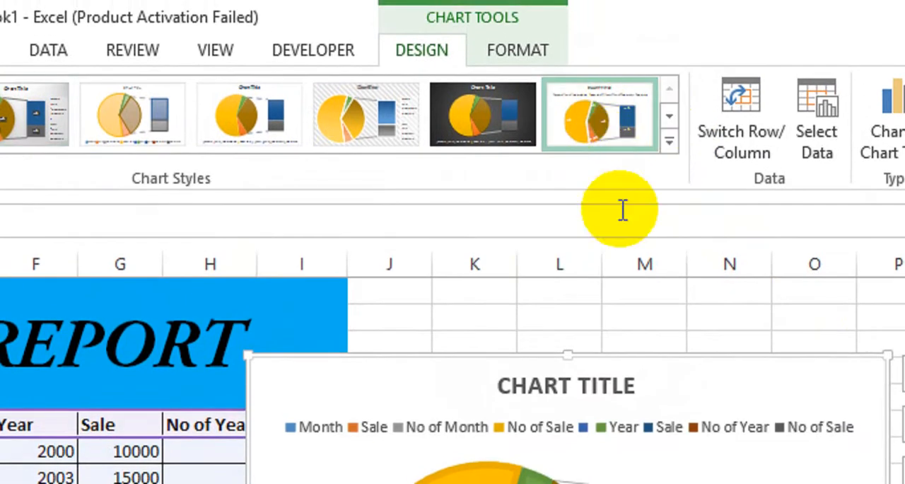
{"action": "left_click", "coordinate": [668, 140]}
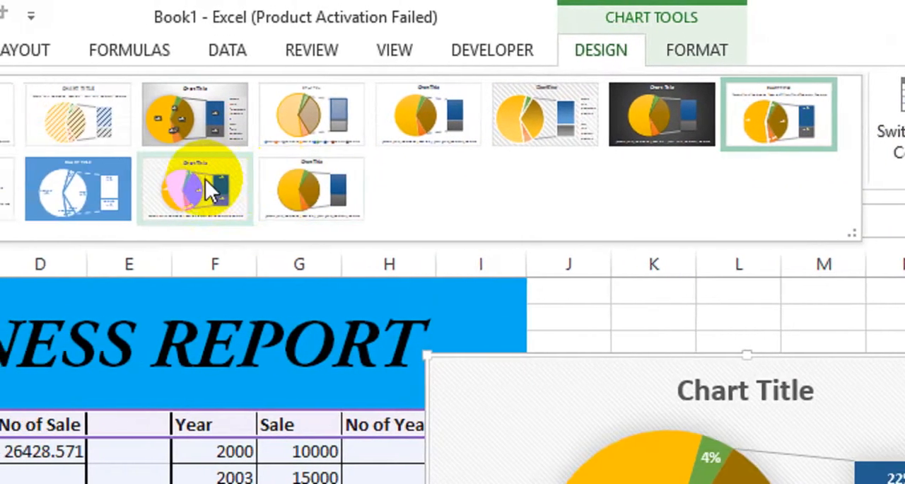
{"action": "left_click", "coordinate": [248, 189]}
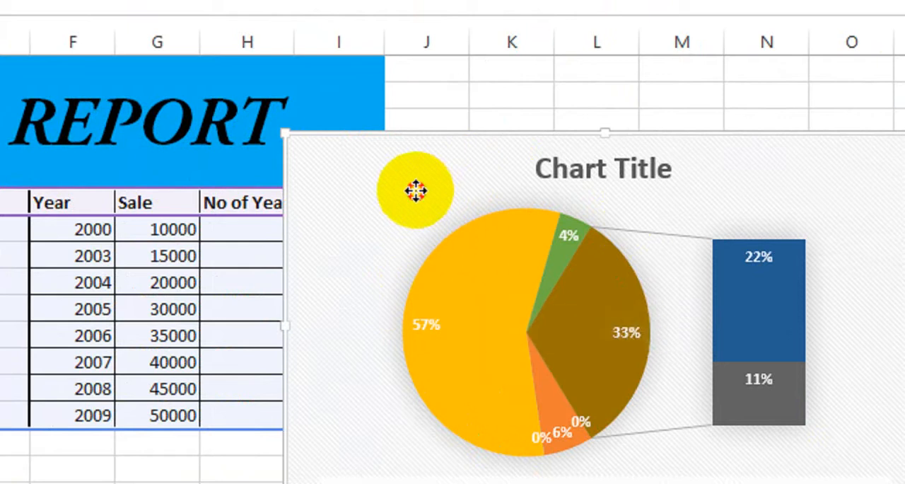
Move the chart beside the yearly table, starting at column J, so that it no longer covers the data
{"action": "left_click_drag", "start_coordinate": [416, 191], "coordinate": [423, 177]}
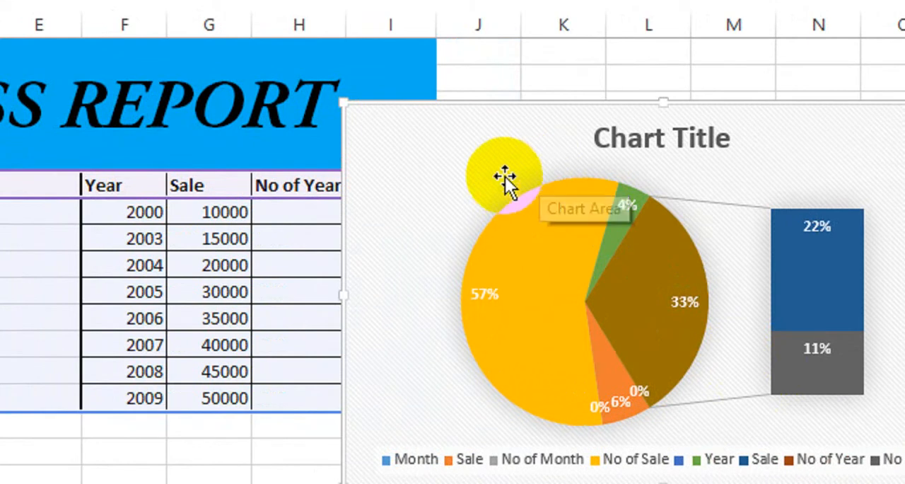
{"action": "left_click_drag", "start_coordinate": [473, 152], "coordinate": [500, 154]}
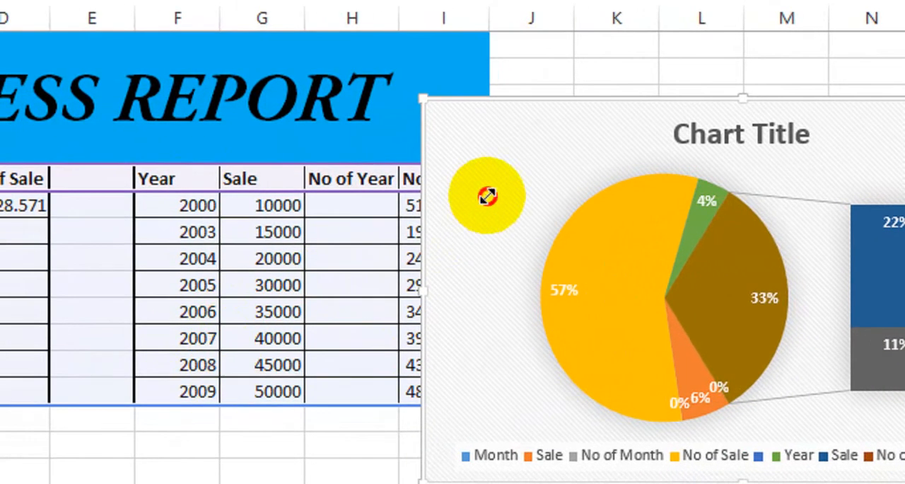
{"action": "left_click_drag", "start_coordinate": [500, 166], "coordinate": [571, 151]}
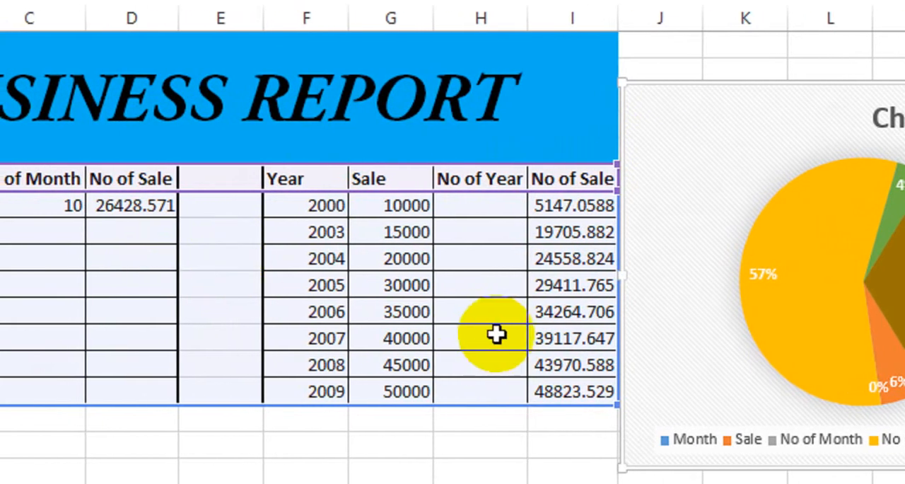
{"action": "left_click", "coordinate": [895, 272]}
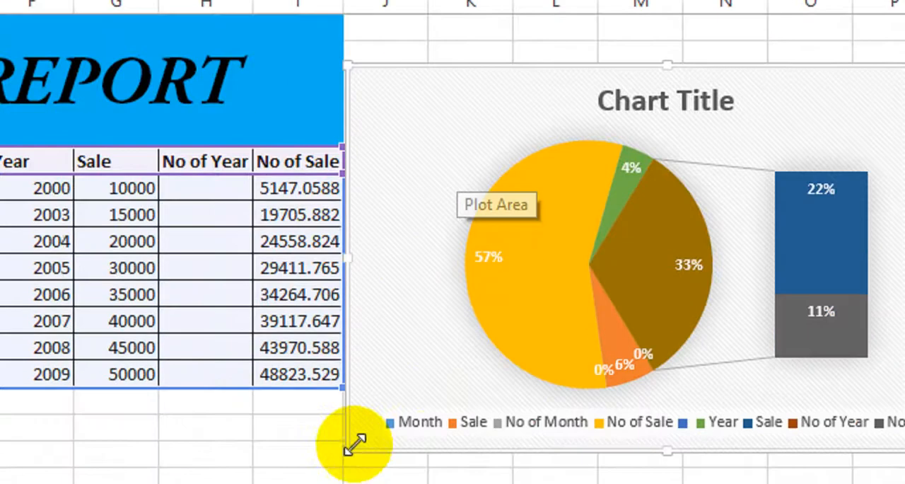
Move the Bar of Pie chart from Sheet1 to a new chart sheet named Business Chart
{"action": "left_click", "coordinate": [321, 478]}
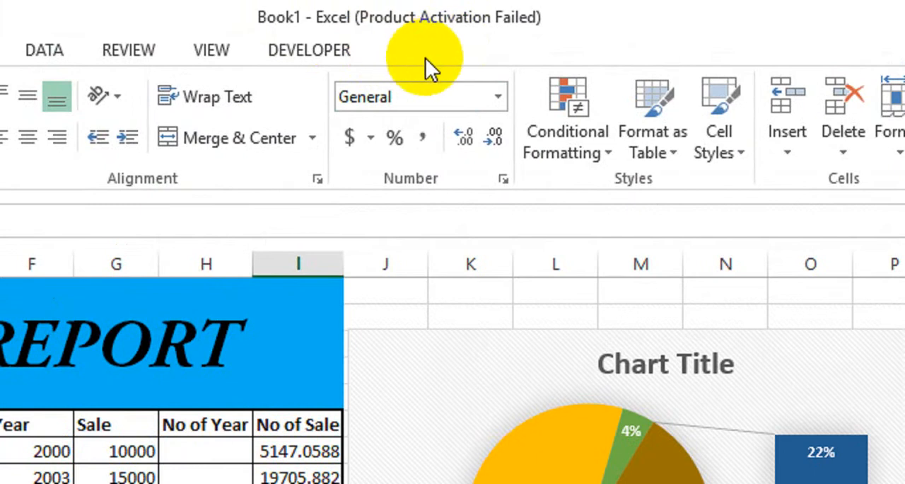
{"action": "left_click", "coordinate": [441, 373]}
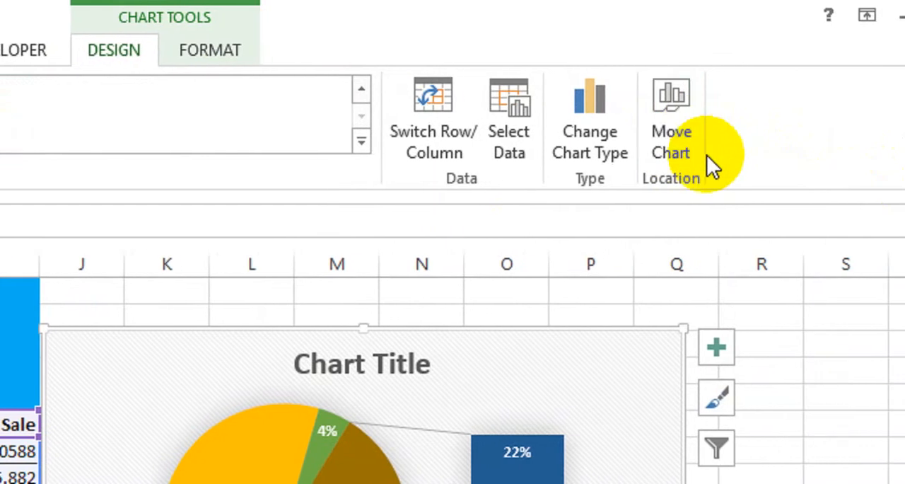
{"action": "left_click", "coordinate": [664, 152]}
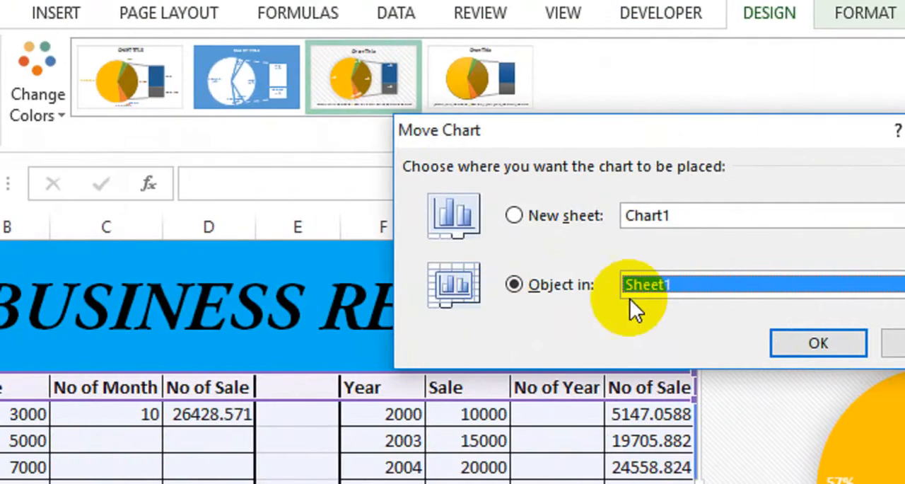
{"action": "left_click", "coordinate": [656, 290]}
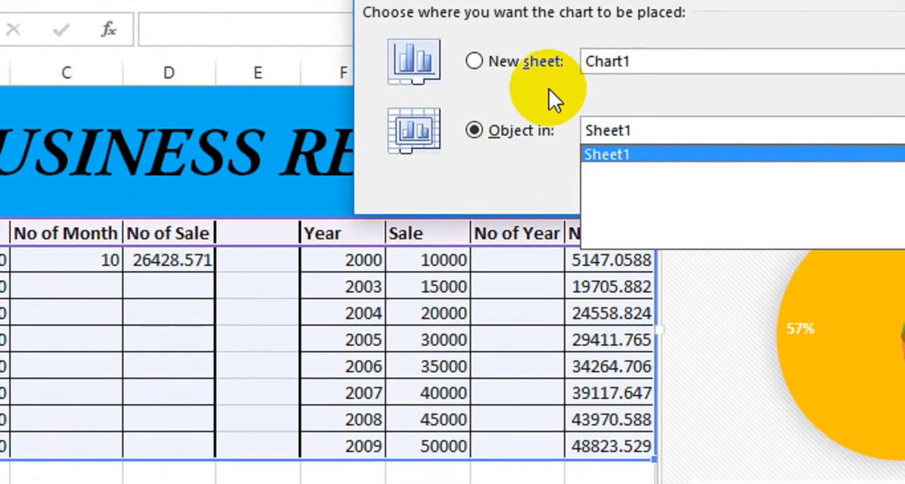
{"action": "left_click", "coordinate": [525, 28]}
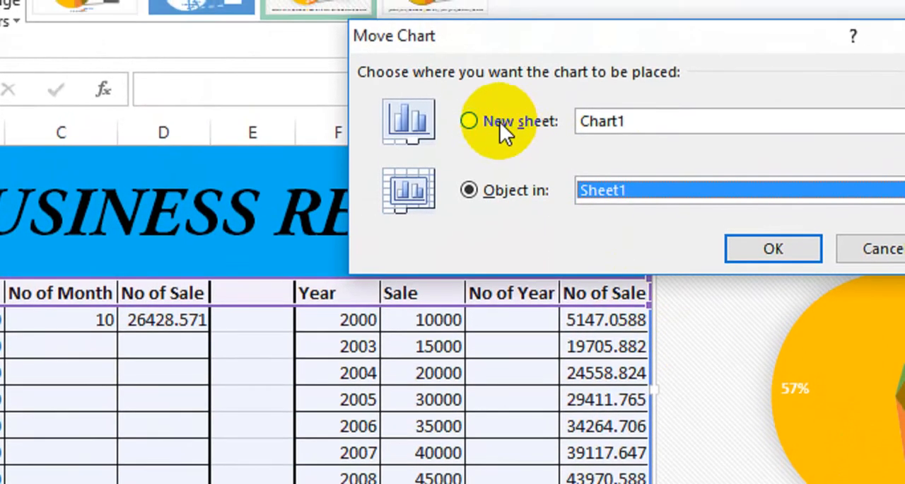
{"action": "left_click", "coordinate": [499, 123]}
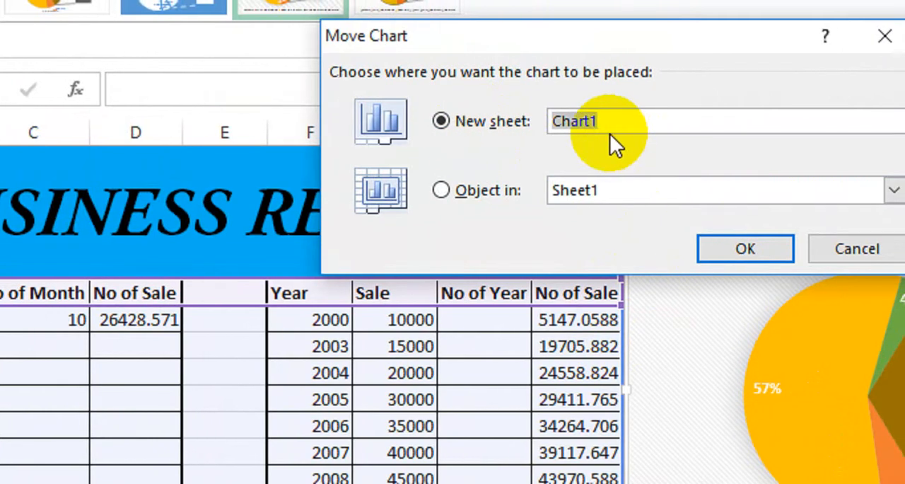
{"action": "type", "text": "Busi"}
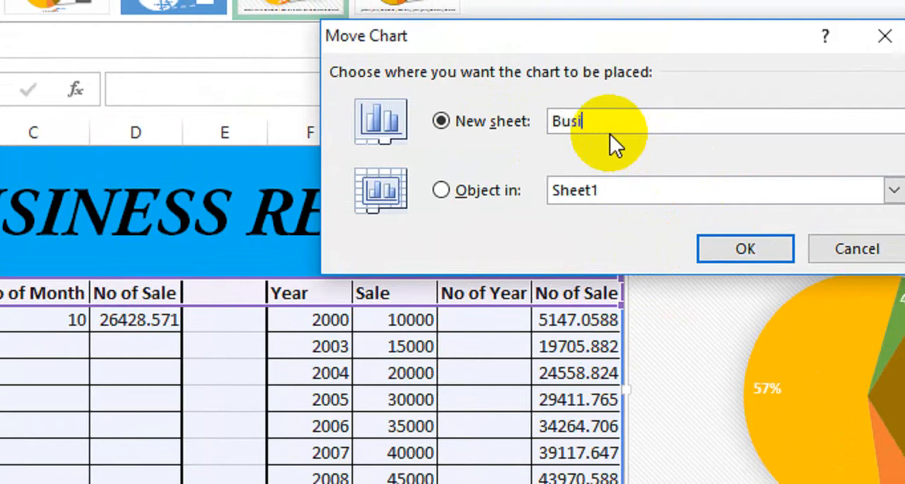
{"action": "type", "text": "ness Chart"}
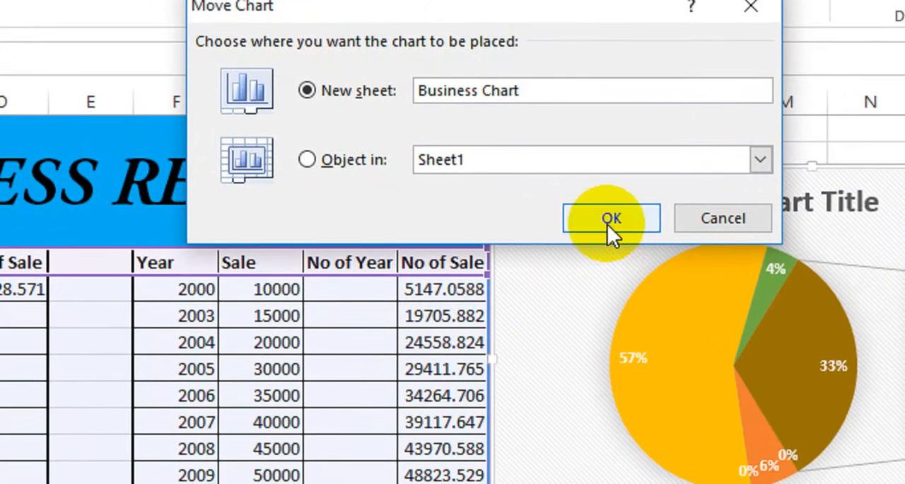
{"action": "left_click", "coordinate": [608, 224]}
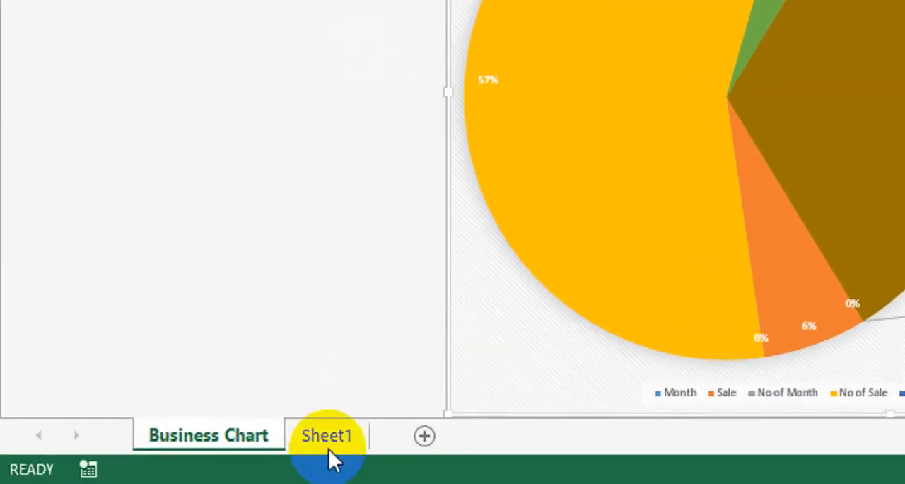
Check Sheet1 without the chart, return to the Business Chart sheet and move the chart back as an object in Sheet1
{"action": "left_click", "coordinate": [164, 460]}
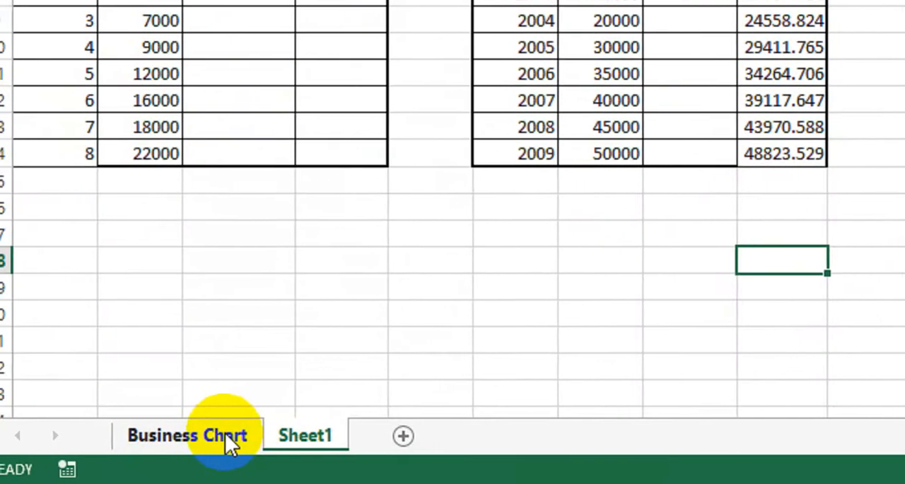
{"action": "left_click", "coordinate": [224, 432]}
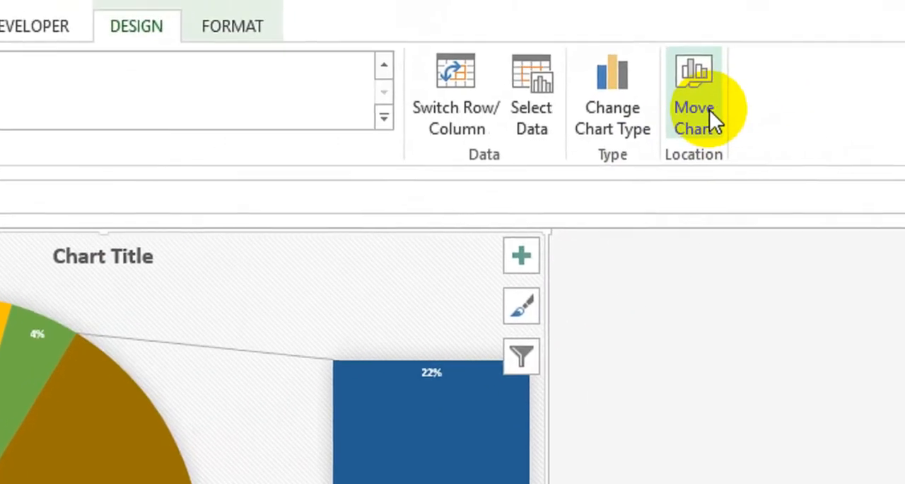
{"action": "left_click", "coordinate": [709, 113]}
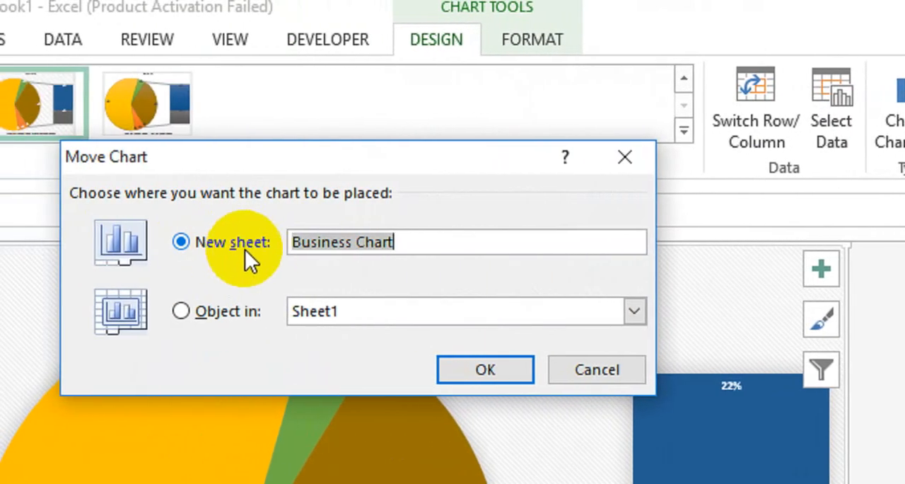
{"action": "left_click", "coordinate": [206, 319]}
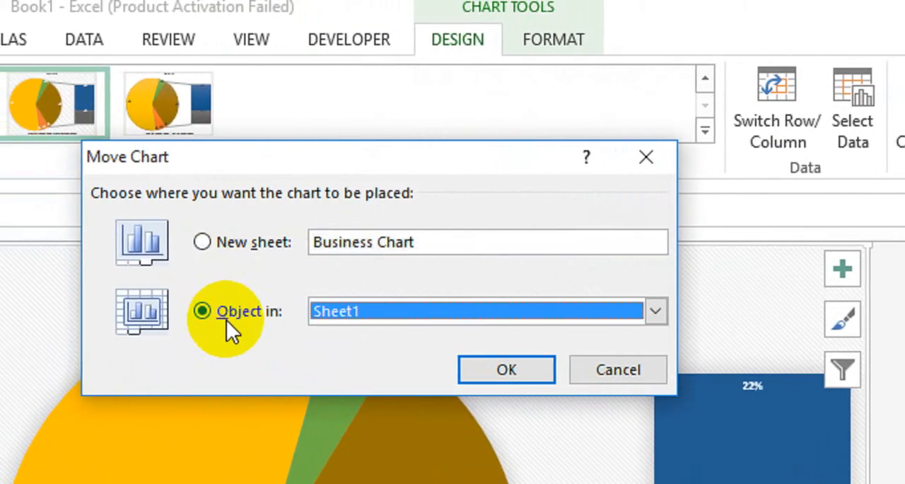
{"action": "left_click", "coordinate": [439, 311]}
{"action": "left_click", "coordinate": [376, 338]}
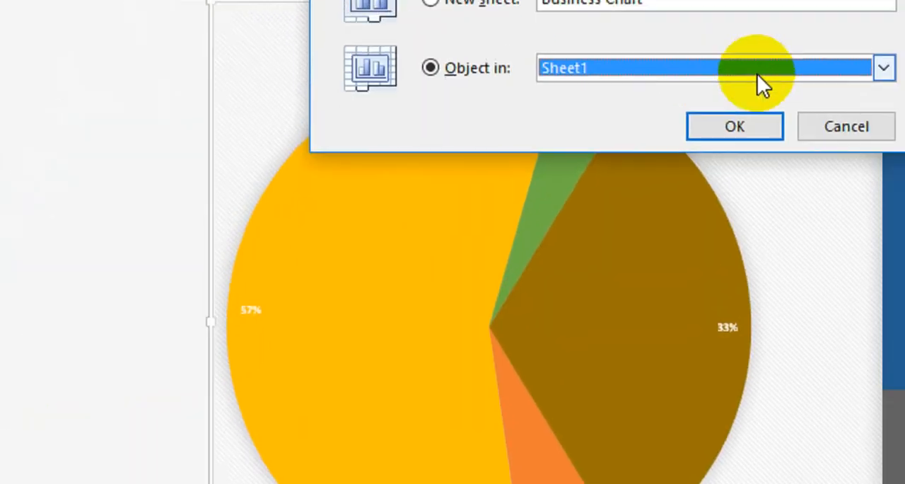
{"action": "left_click", "coordinate": [734, 126]}
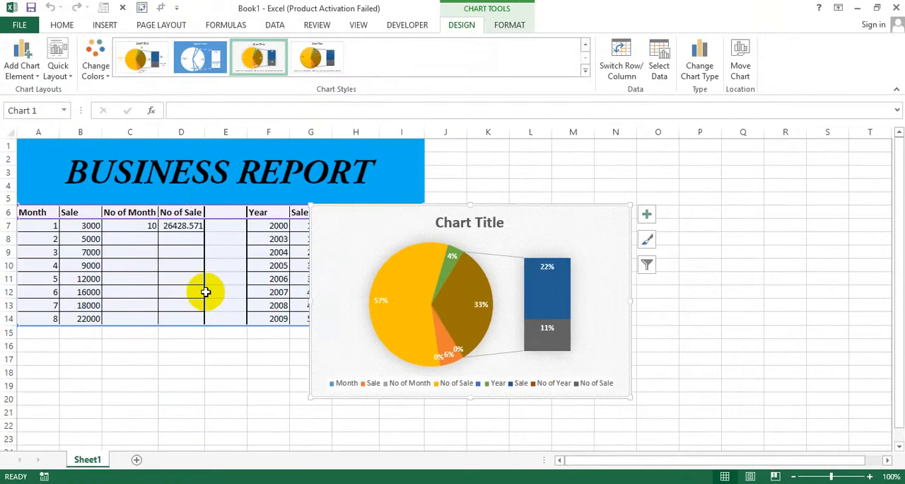
{"action": "left_click", "coordinate": [240, 442]}
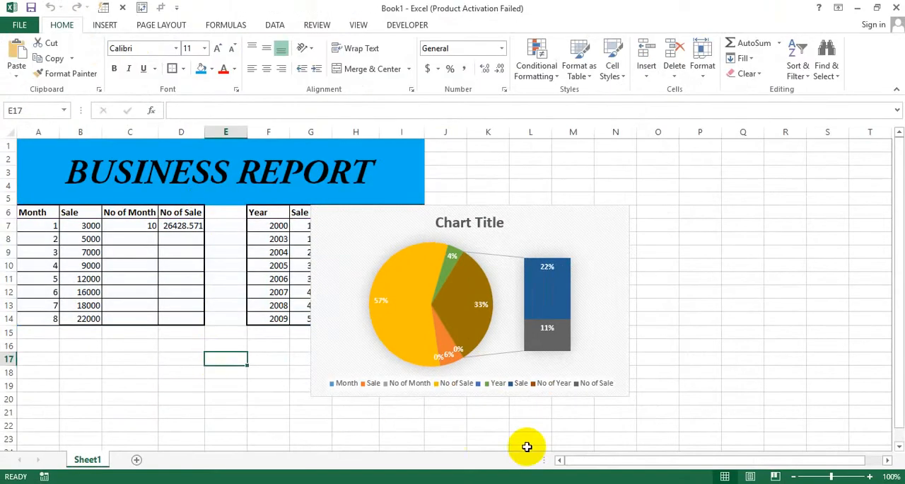